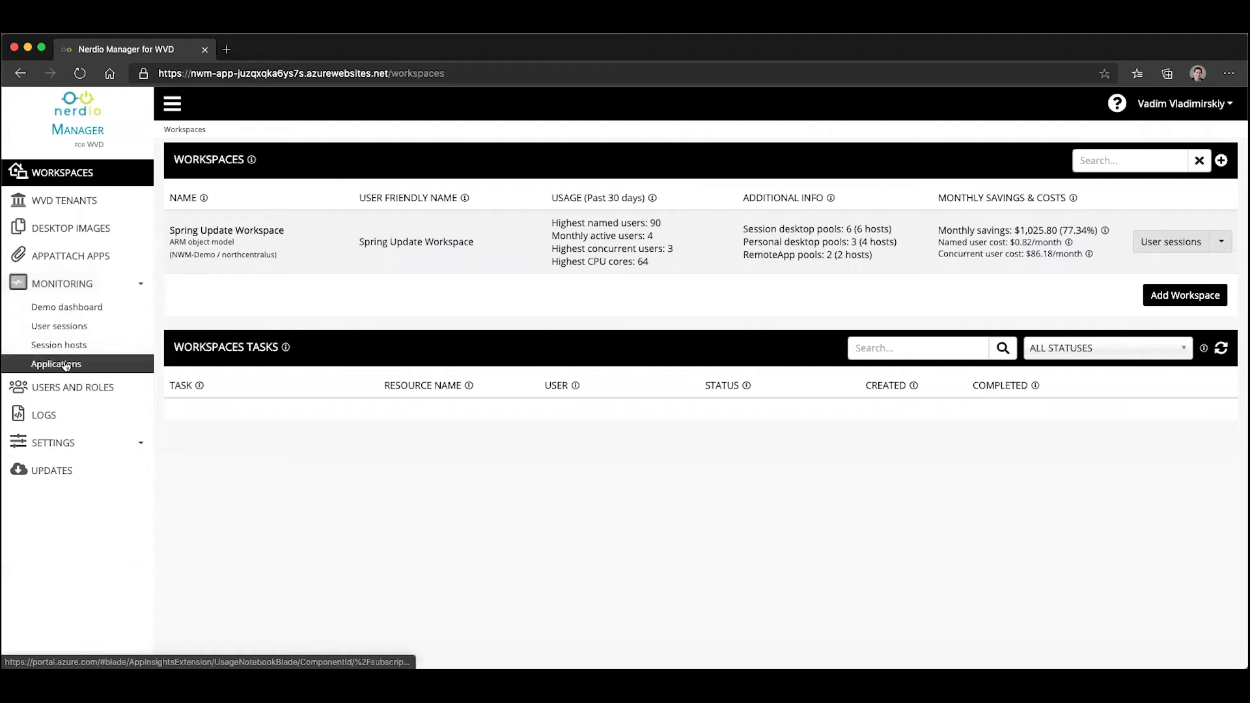
Open the Applications monitoring dashboard and check its host pool filter
left_click(65, 365)
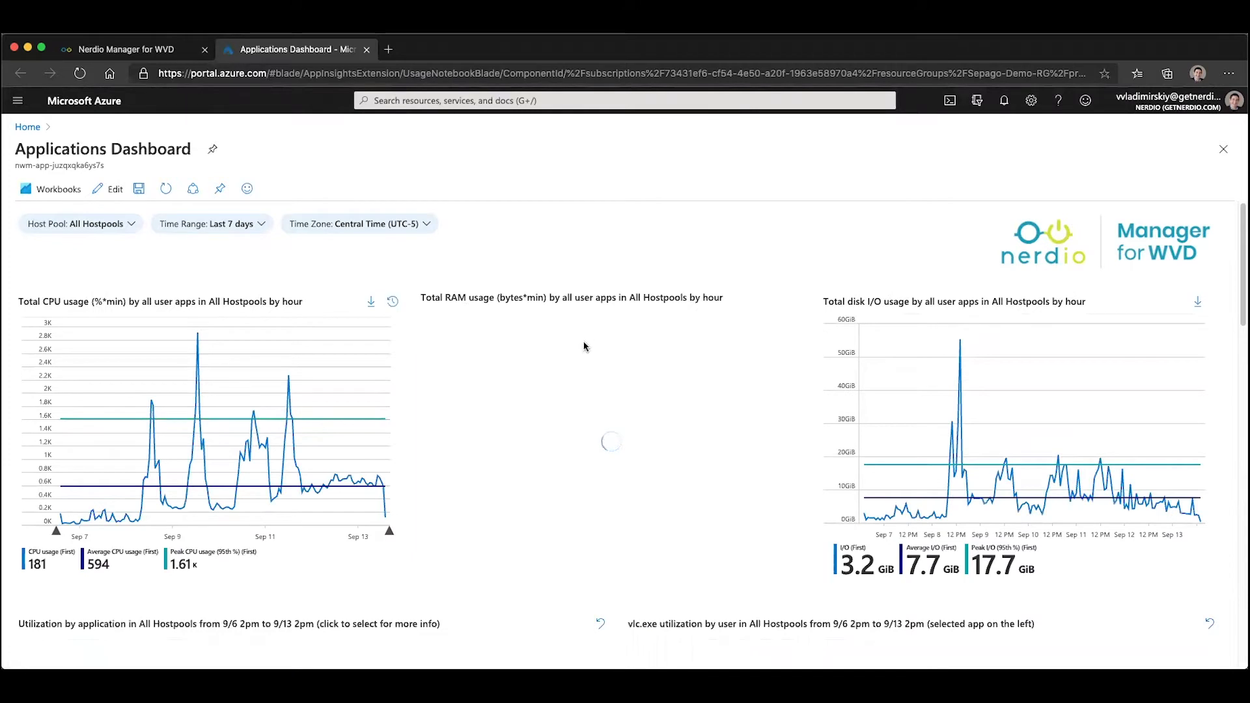
left_click(133, 230)
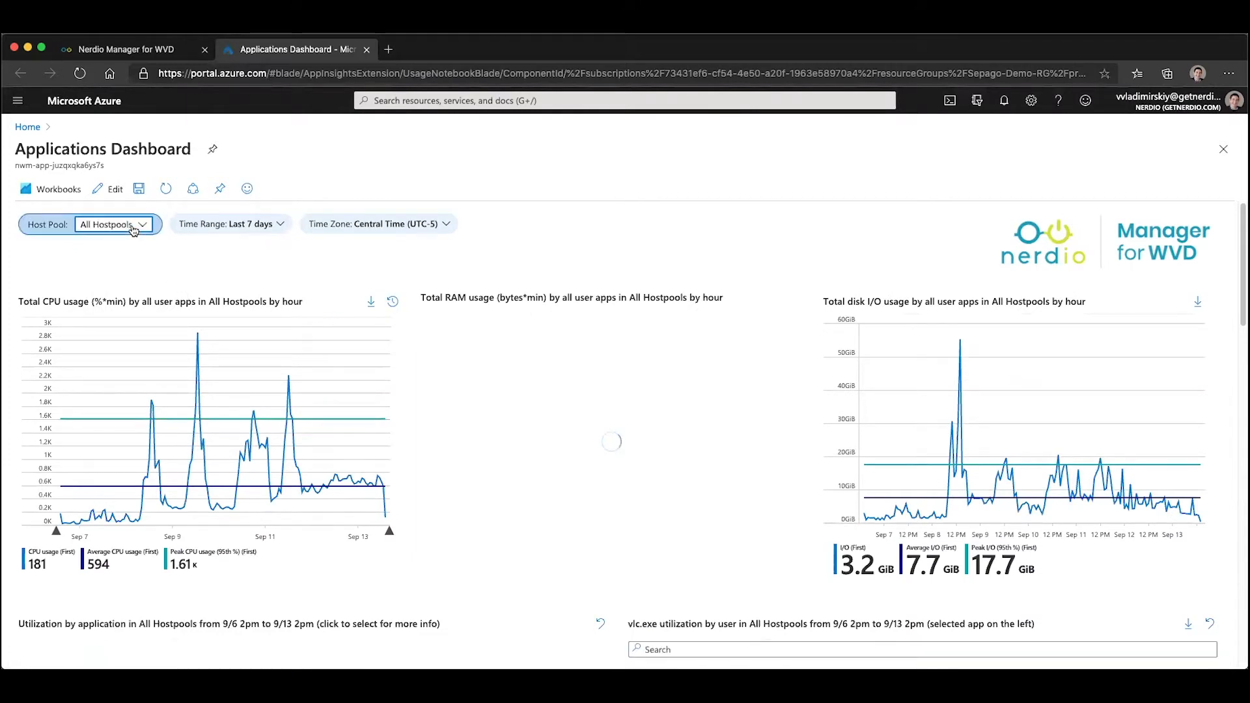
left_click(143, 227)
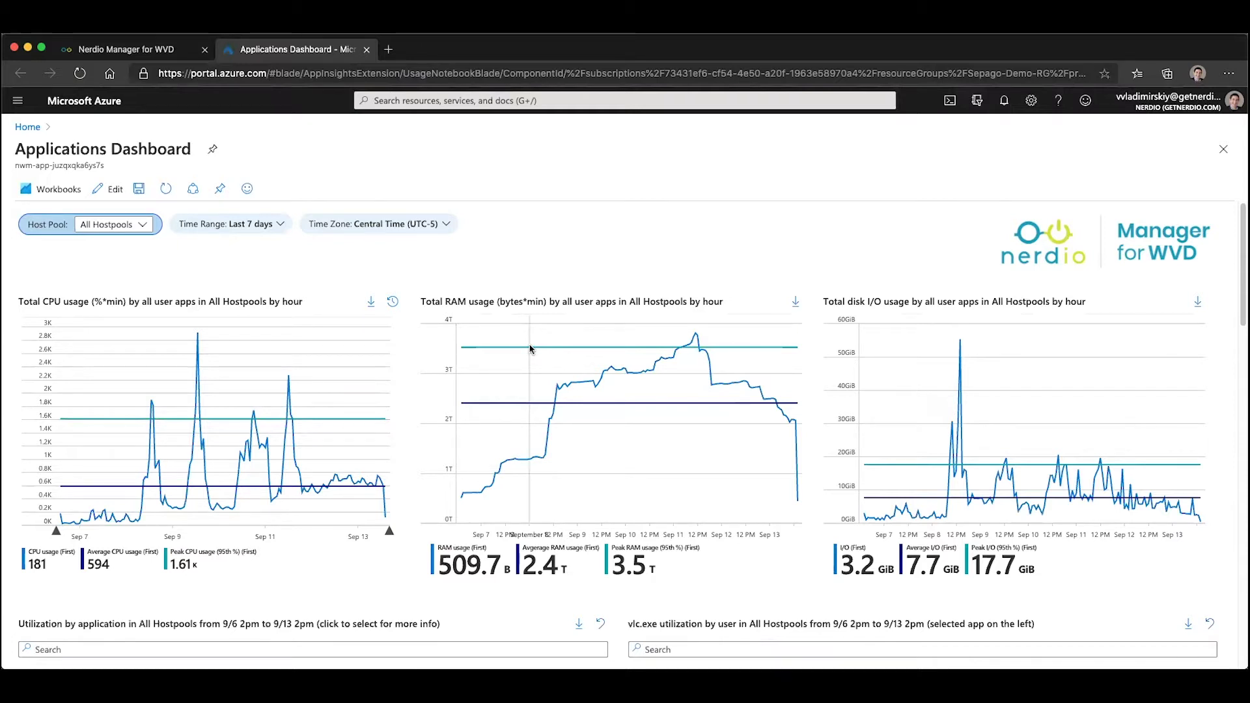
Narrow the total CPU usage chart to September 9, 2020, 5:00 AM to 10:00 PM, and review the host pool filter options
scroll(286, 391, "down", 1)
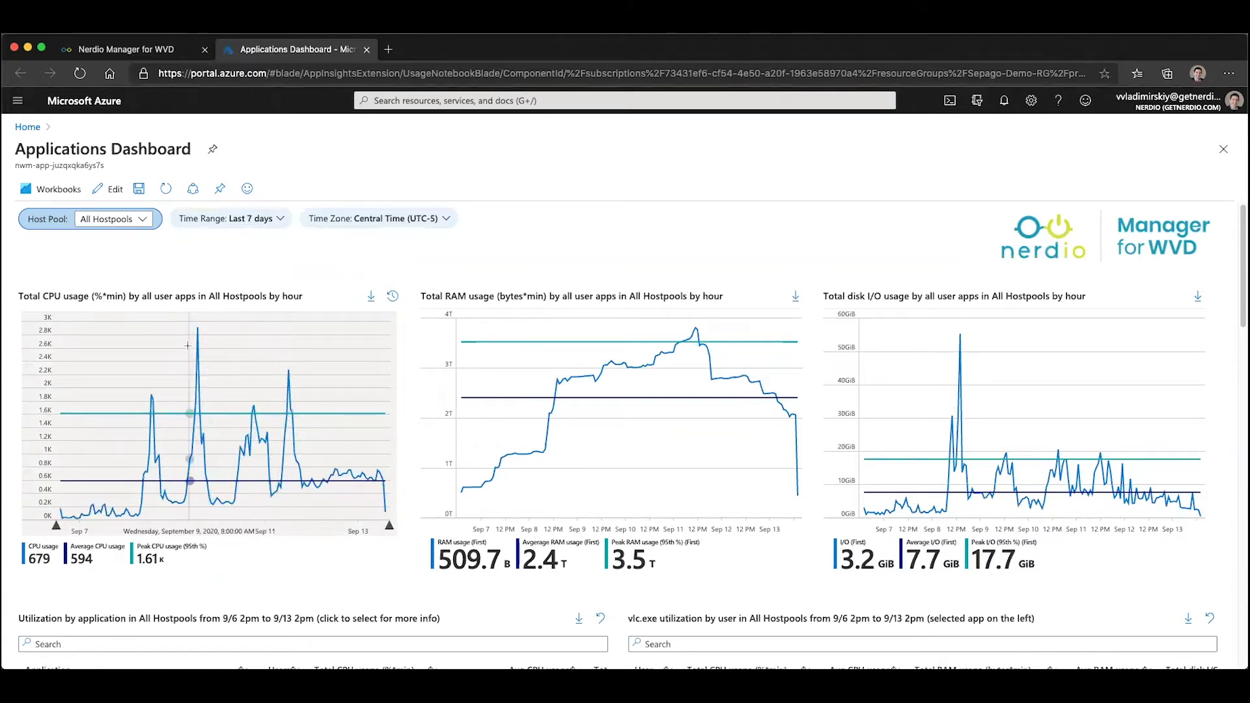
left_click_drag(180, 332, 215, 339)
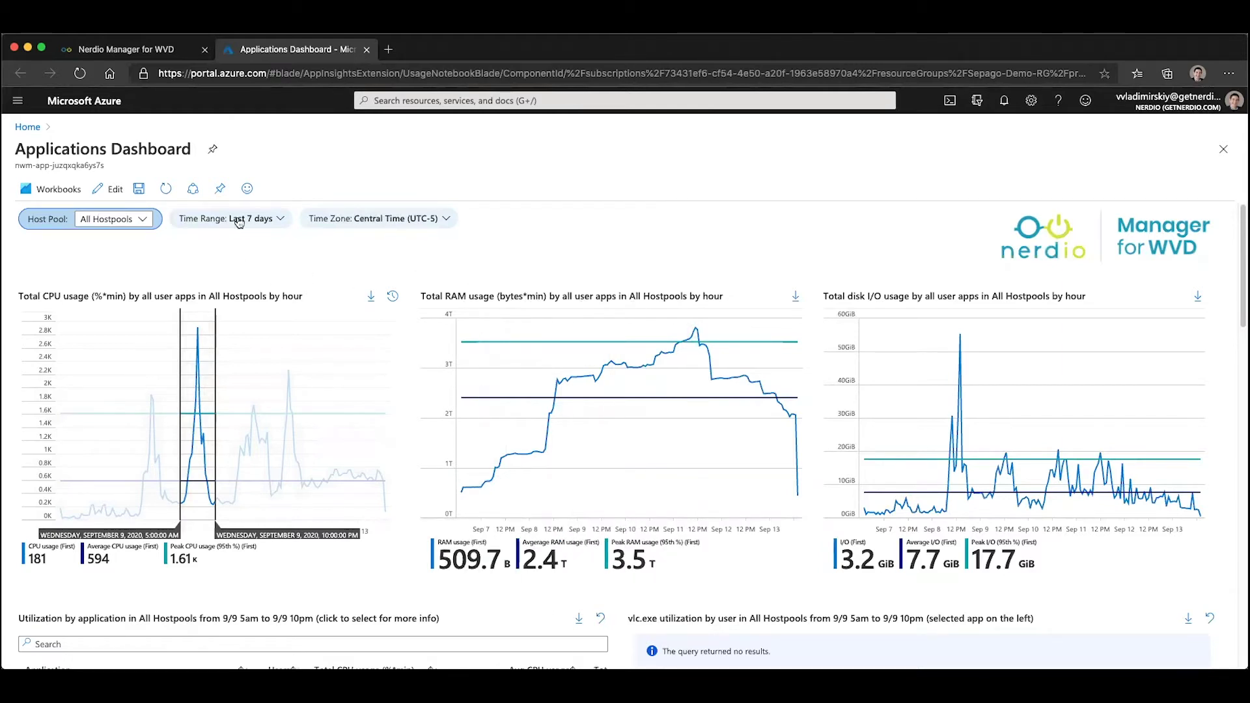
left_click(141, 220)
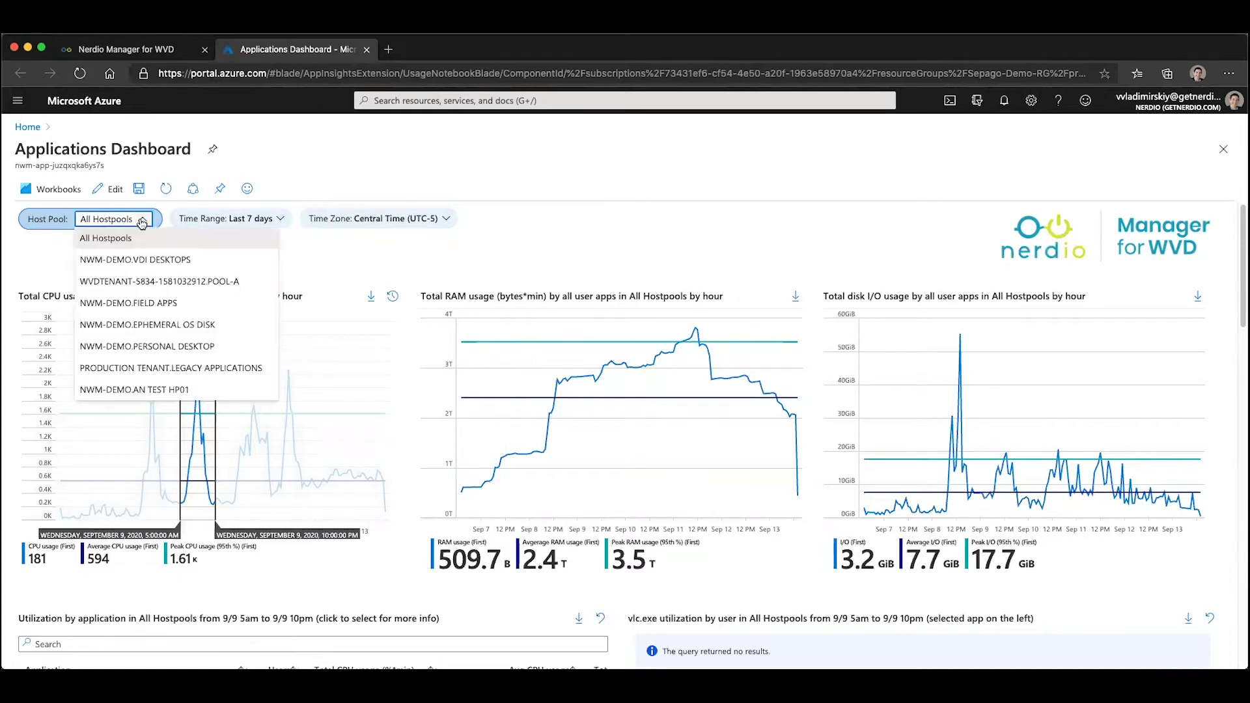
left_click(142, 220)
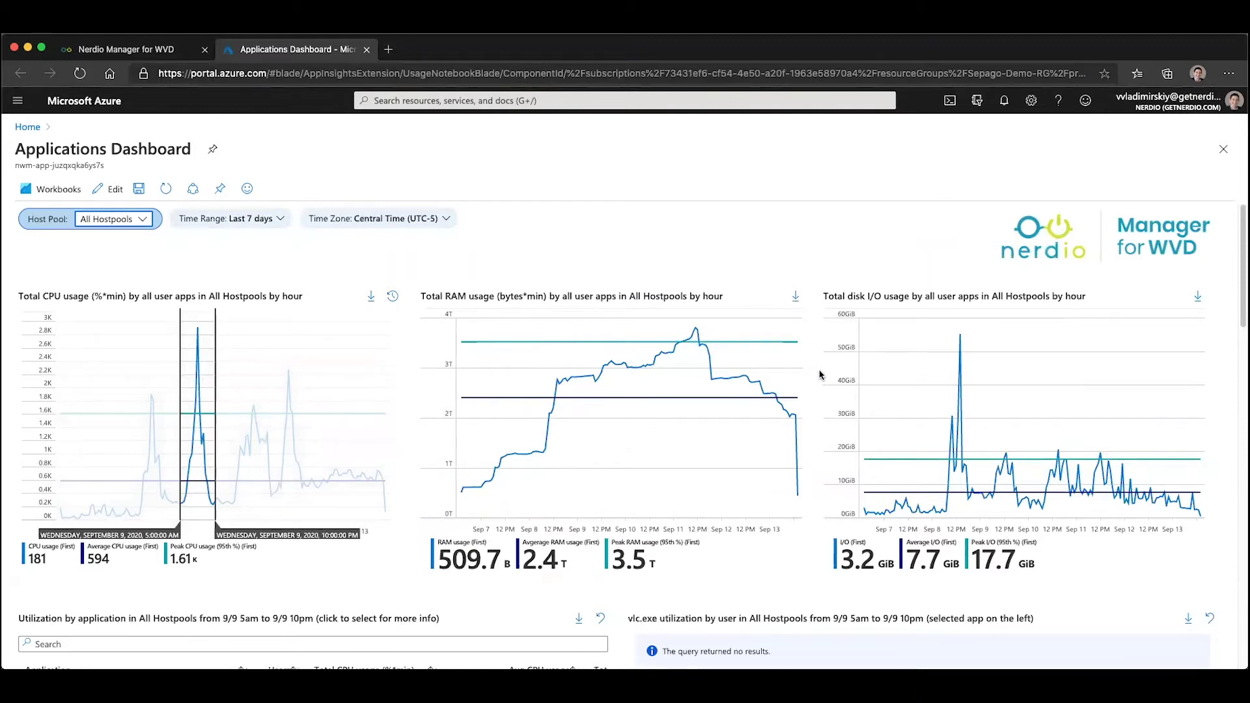
Examine which applications are listed in the utilization by application table for the selected time window across all host pools
scroll(820, 375, "down", 2)
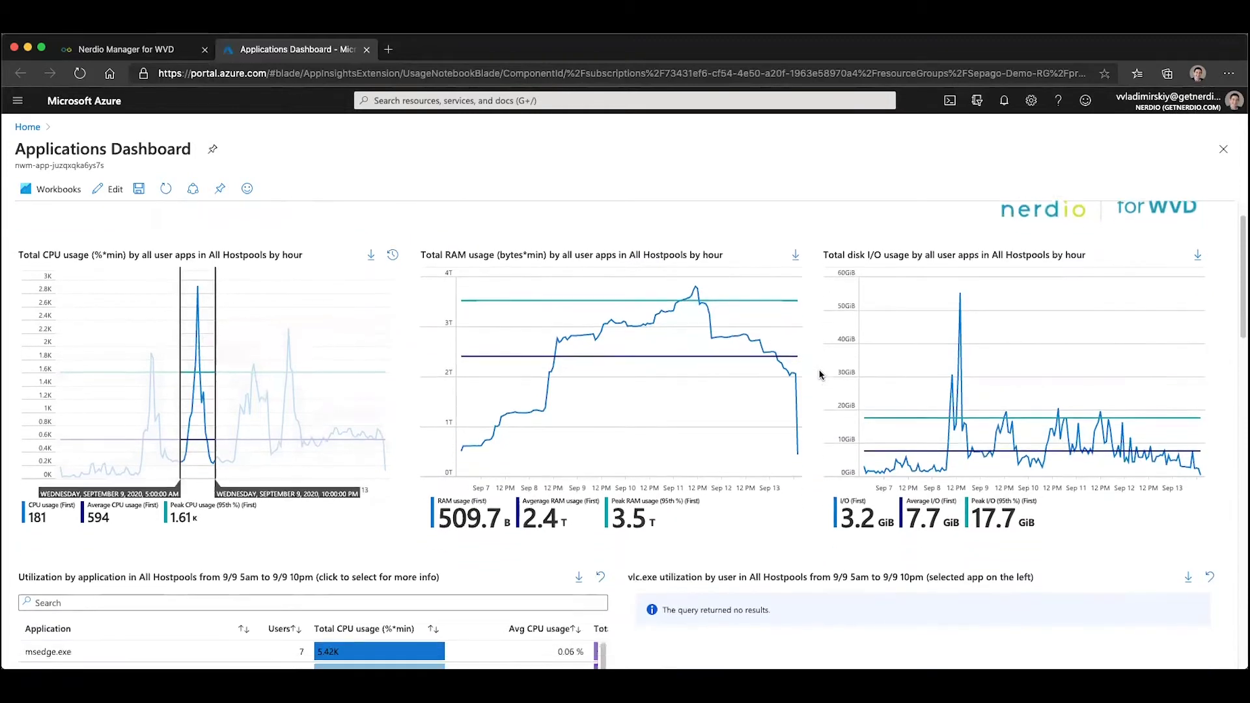
scroll(820, 375, "down", 3)
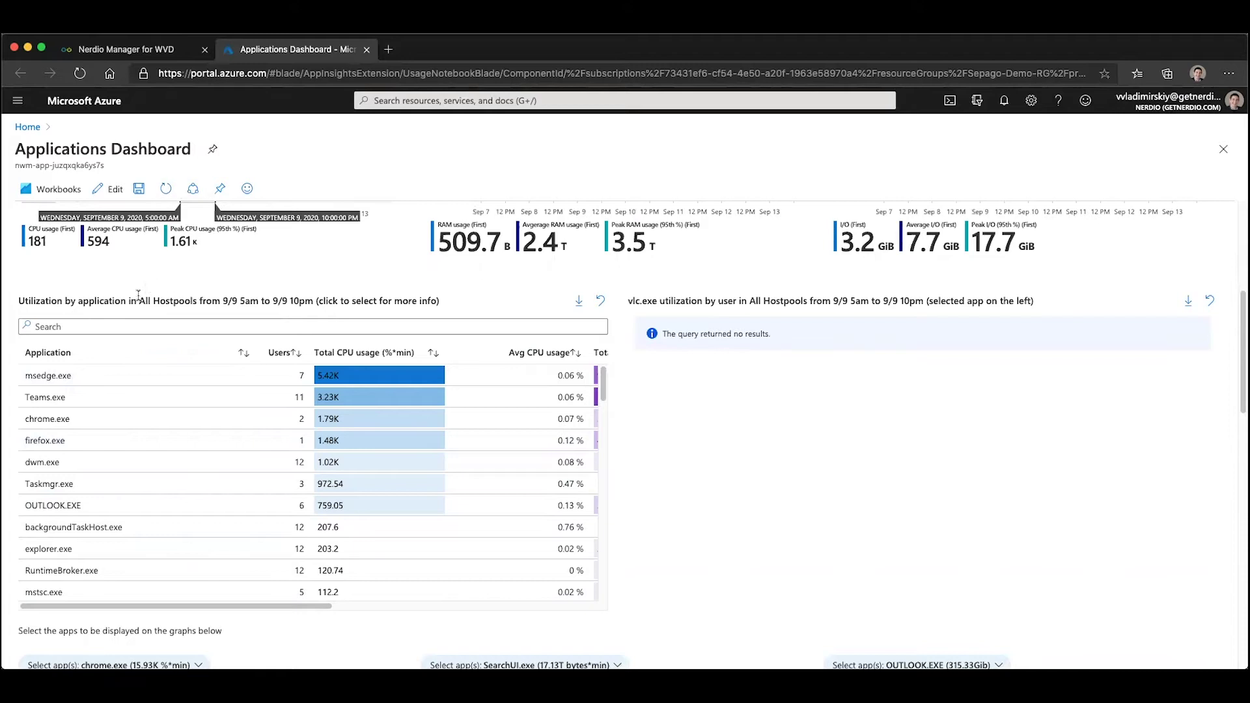
left_click_drag(140, 298, 204, 302)
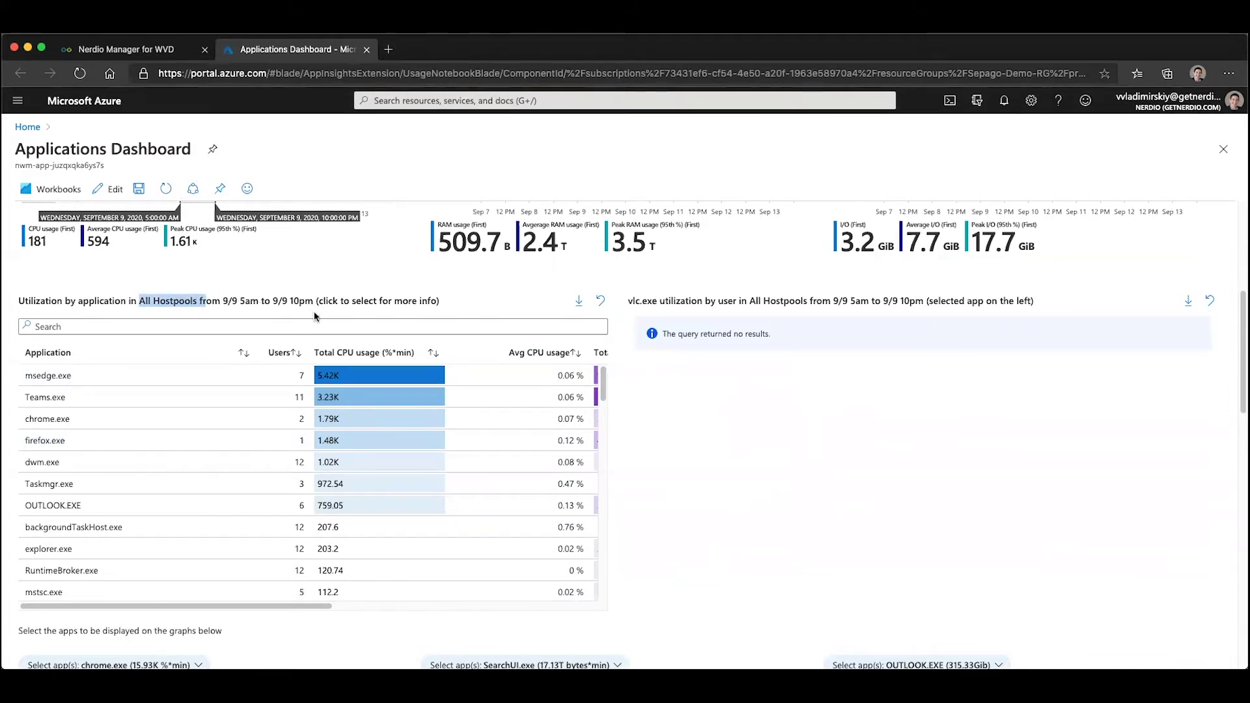
scroll(314, 310, "up", 3)
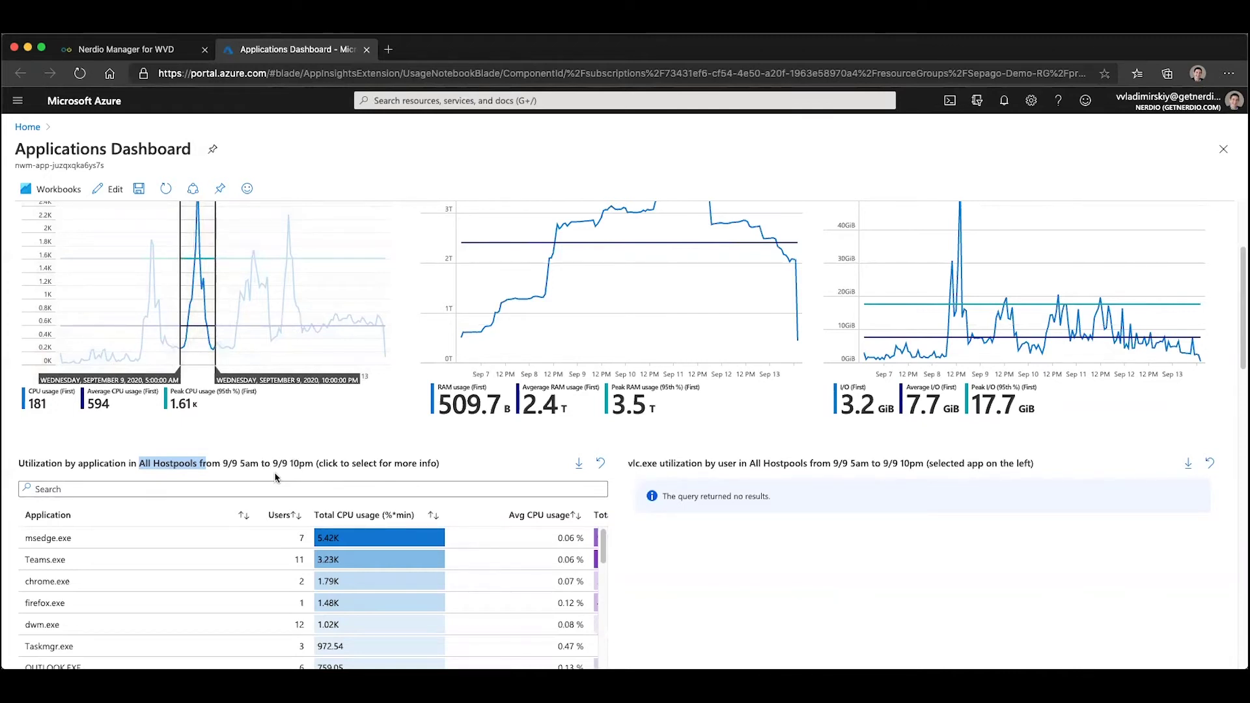
scroll(456, 534, "down", 5)
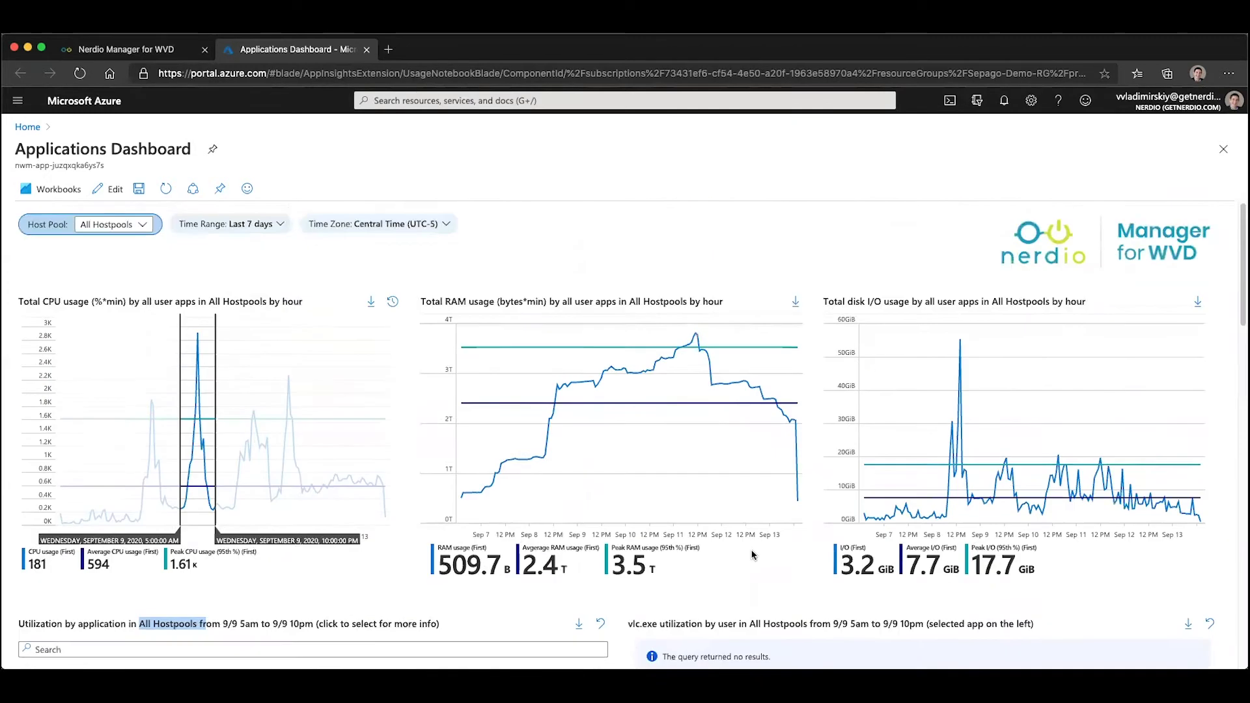
scroll(748, 553, "down", 5)
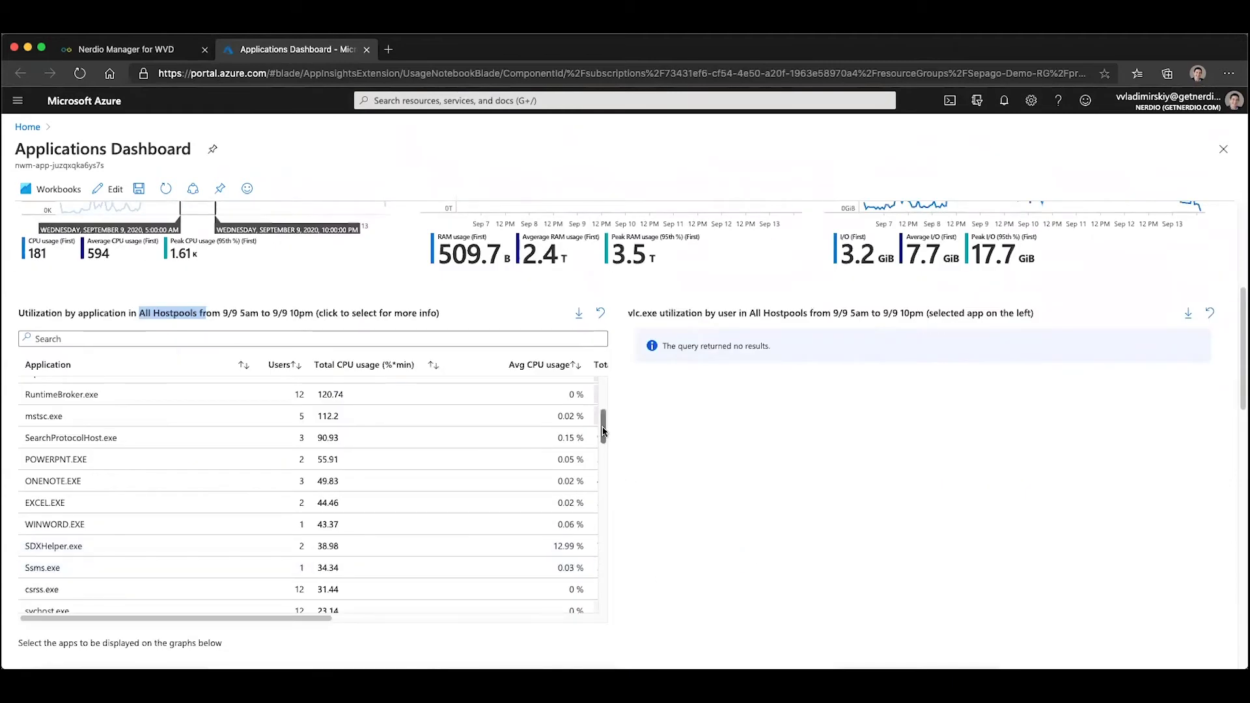
scroll(603, 429, "up", 5)
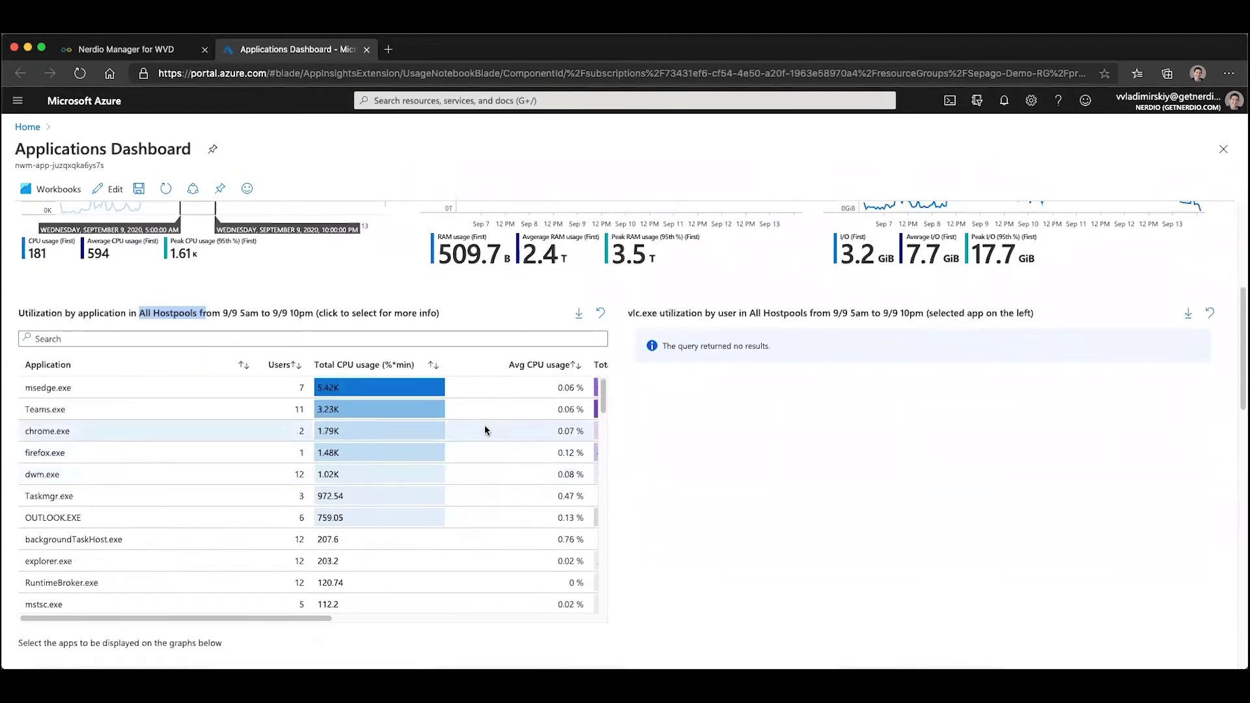
scroll(487, 439, "up", 3)
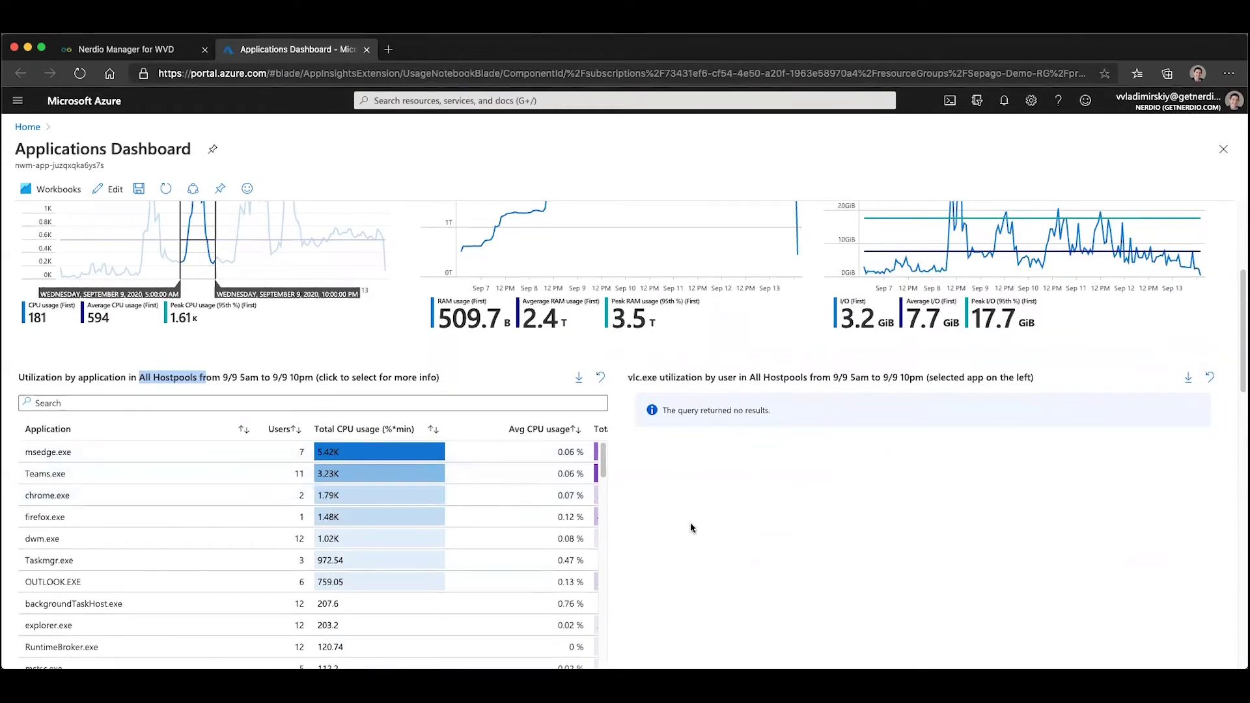
scroll(664, 521, "down", 1)
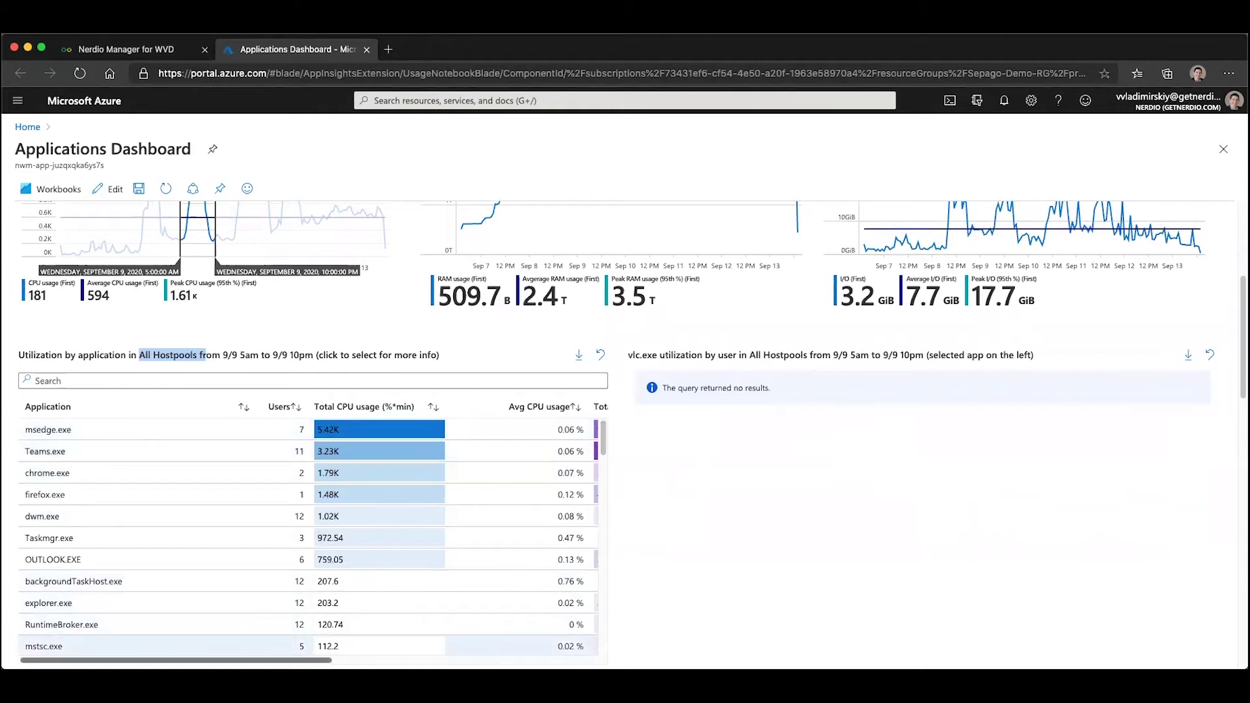
Compare the CPU, RAM and disk I/O usage columns in the utilization by application table
scroll(364, 645, "right", 5)
scroll(391, 647, "right", 2)
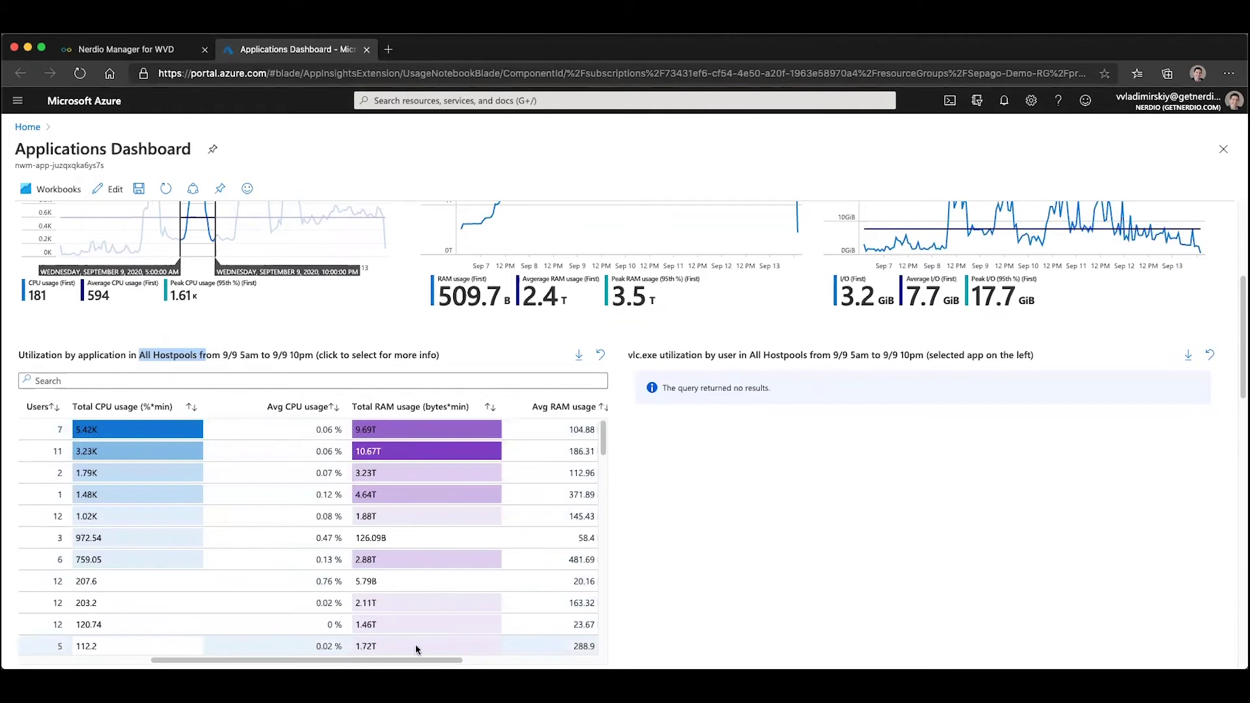
scroll(391, 647, "right", 6)
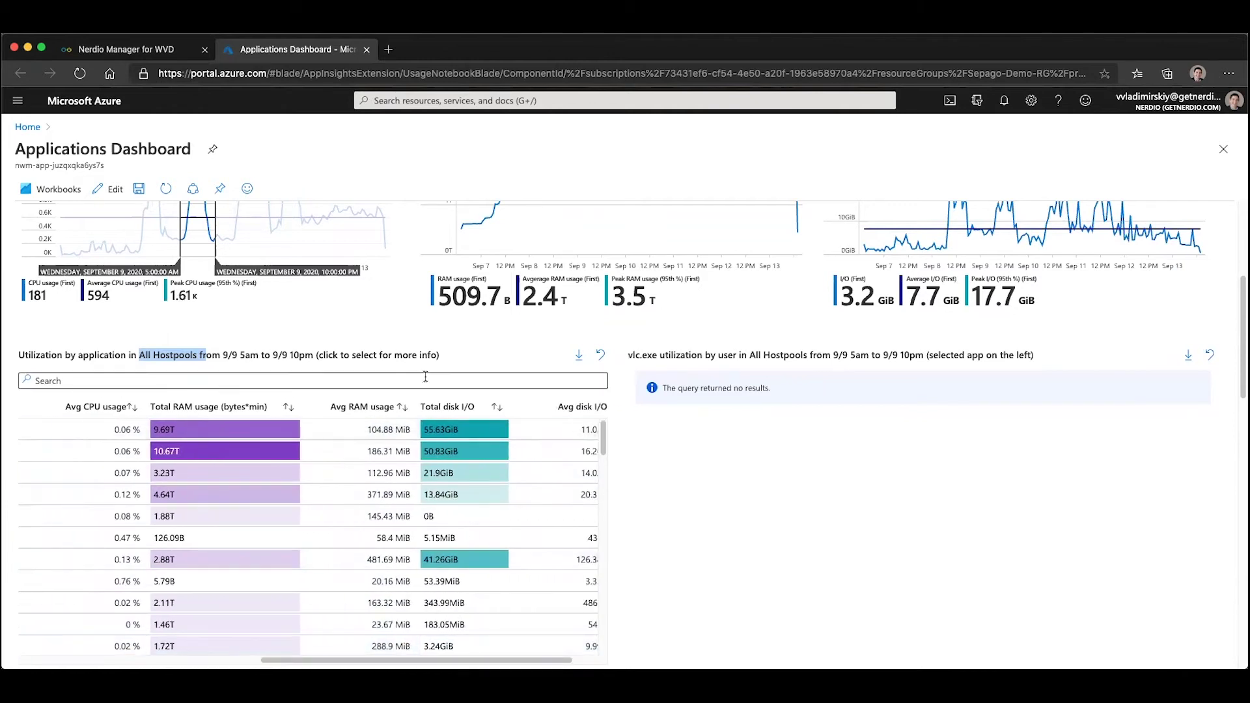
scroll(476, 469, "left", 1)
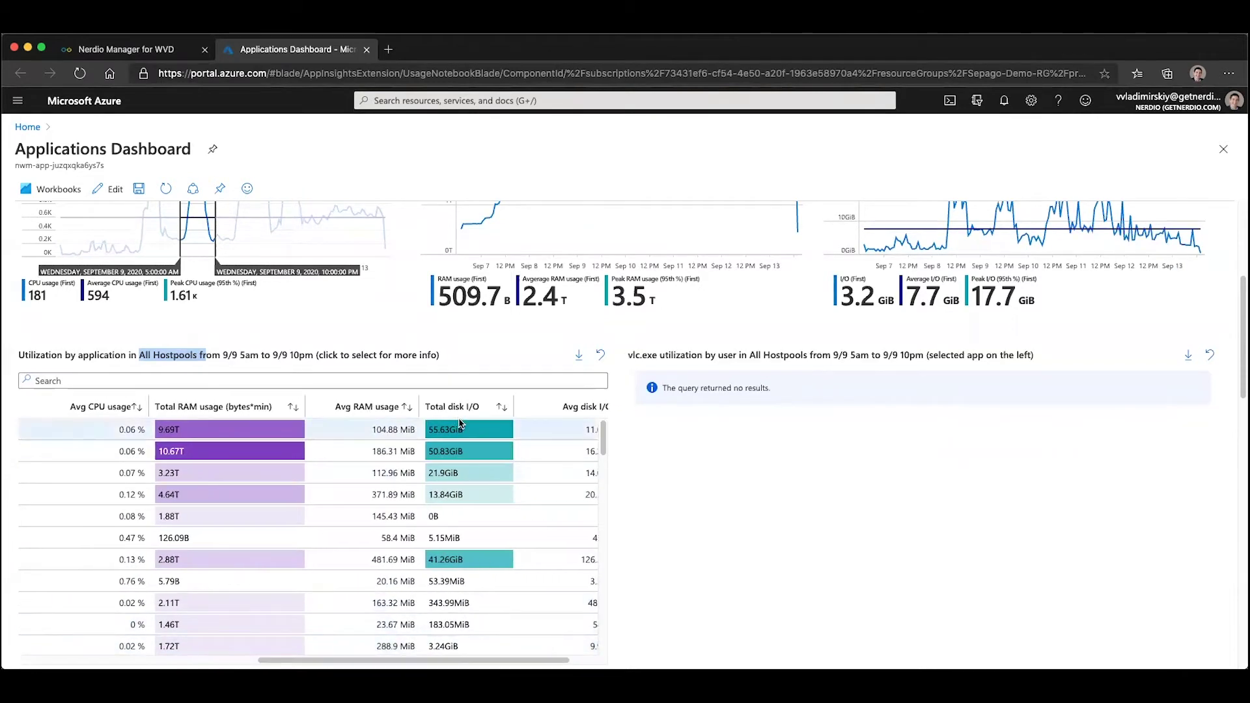
scroll(456, 646, "left", 1)
scroll(391, 645, "left", 2)
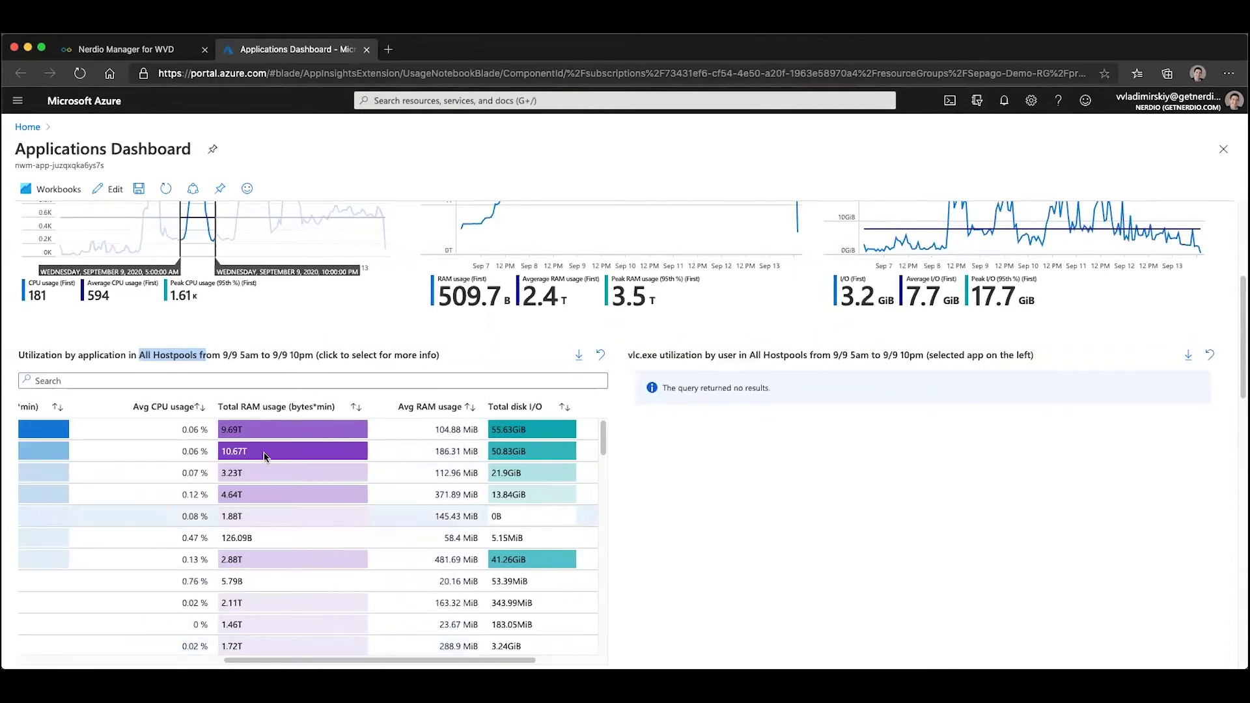
scroll(474, 614, "left", 3)
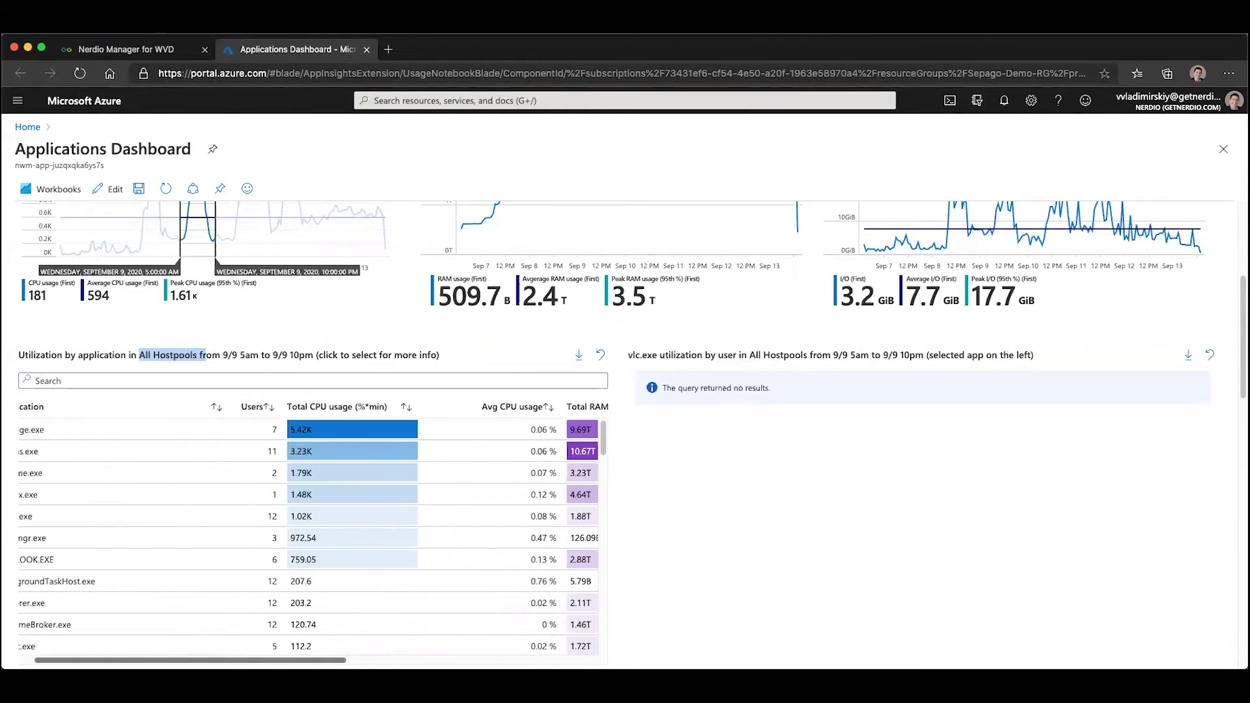
scroll(474, 613, "right", 5)
scroll(474, 613, "left", 5)
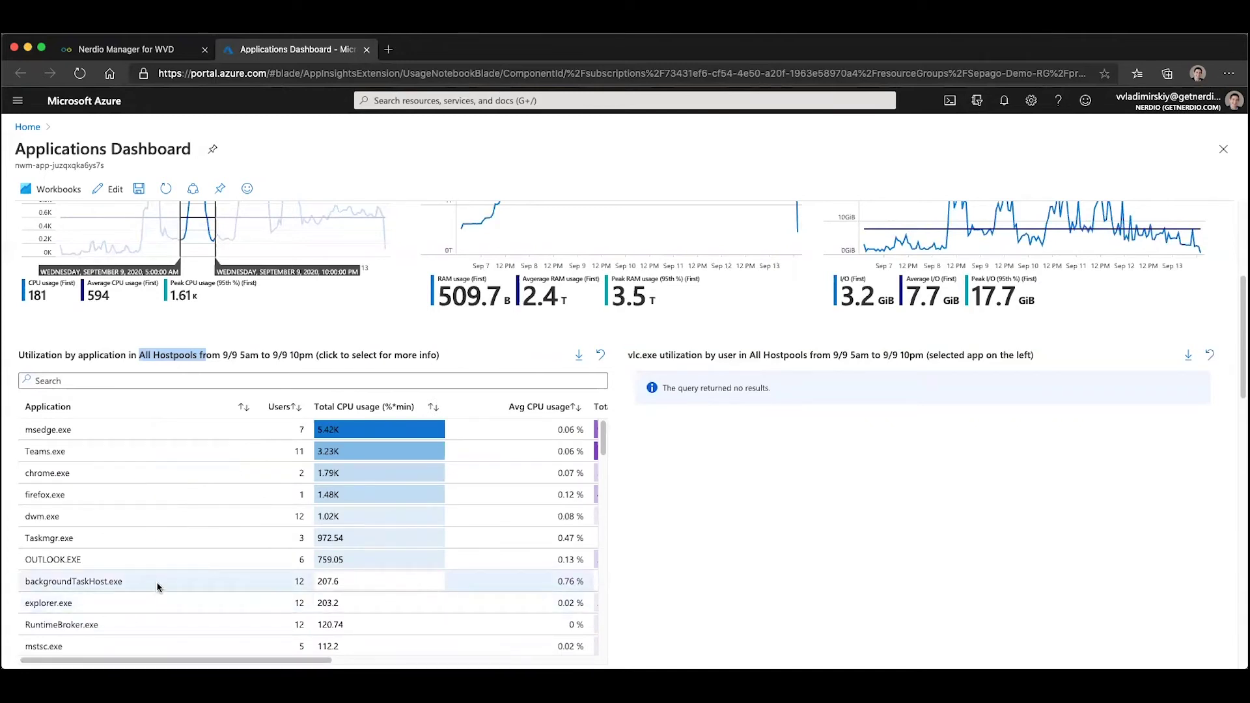
Show the per-user utilization of msedge.exe and review its CPU, RAM, disk I/O and run time columns
left_click(59, 428)
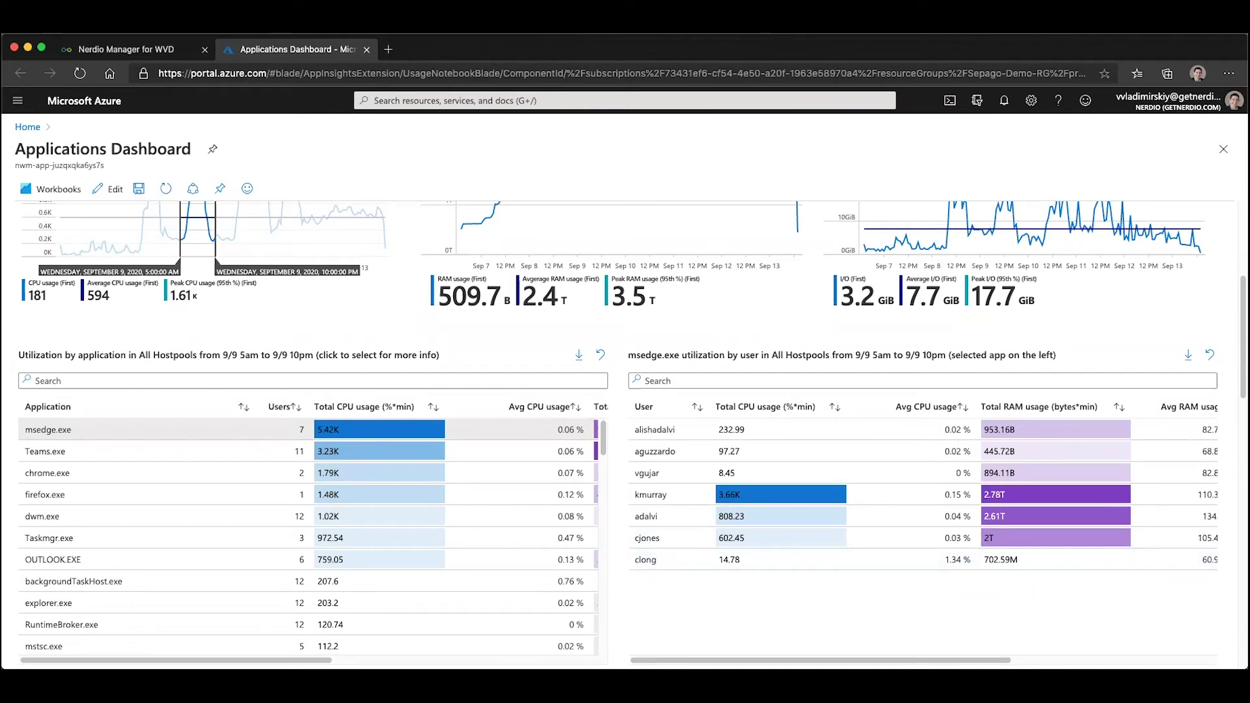
scroll(922, 495, "right", 2)
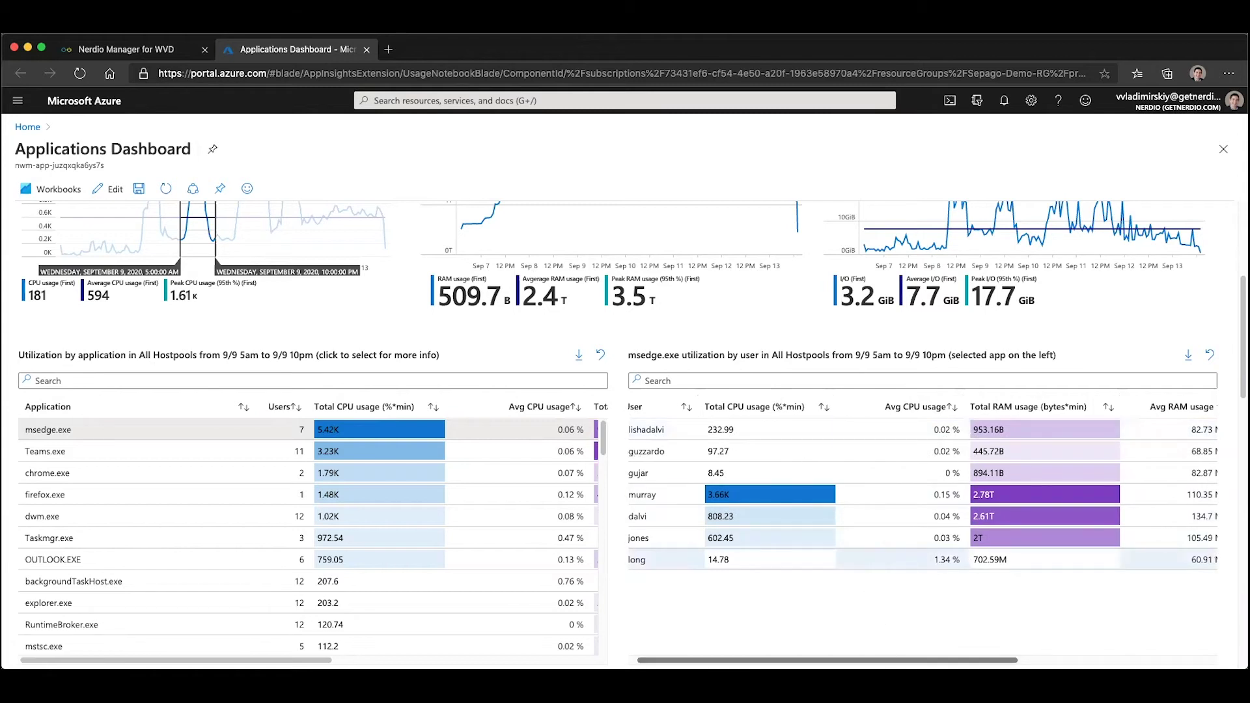
scroll(822, 490, "right", 5)
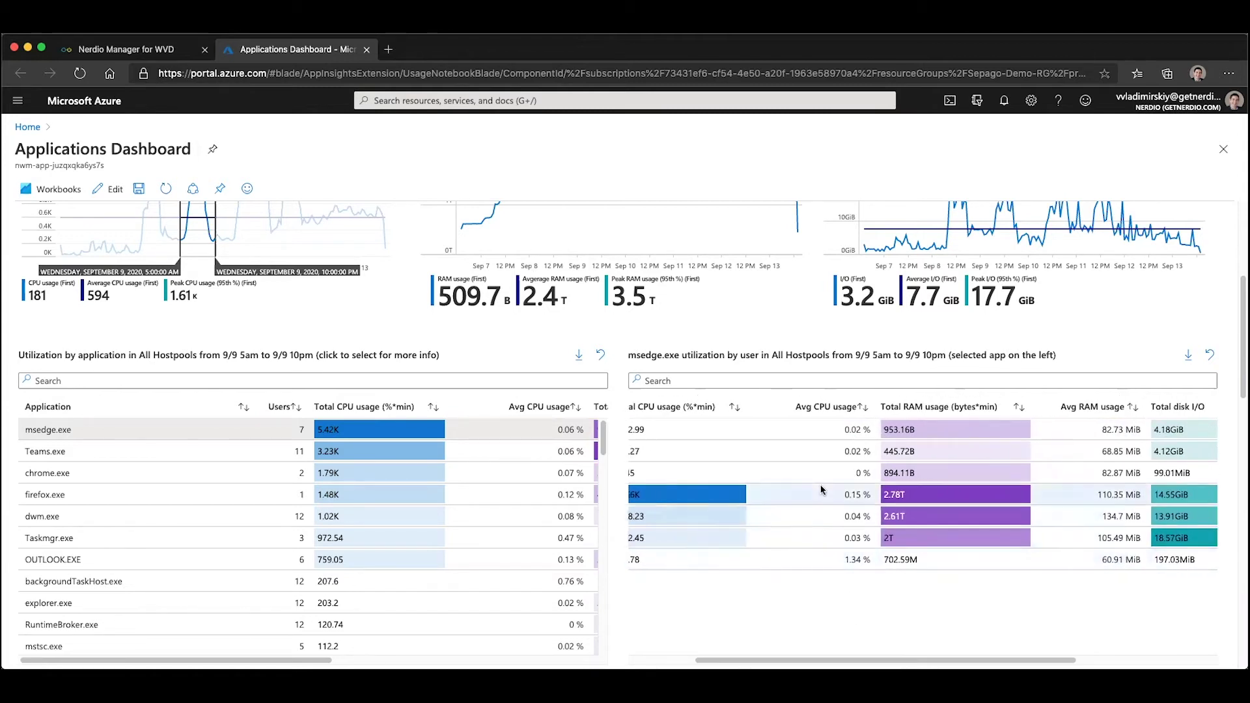
scroll(977, 628, "right", 5)
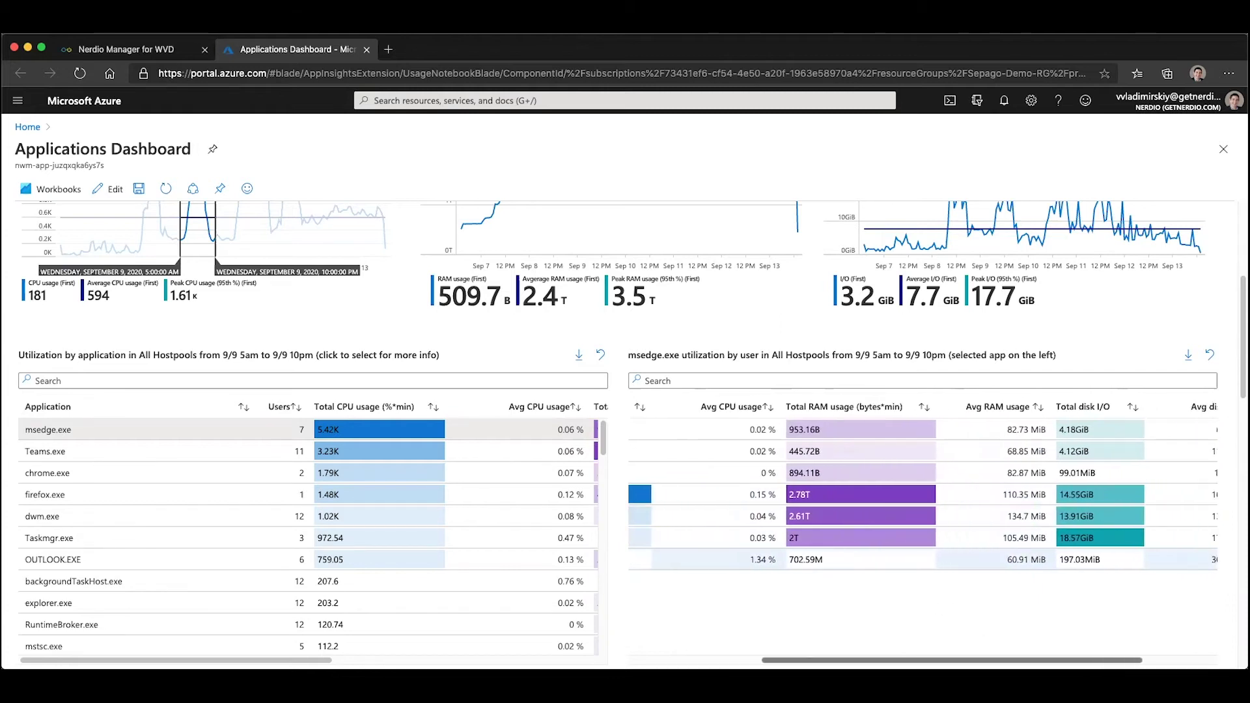
scroll(1148, 650, "right", 5)
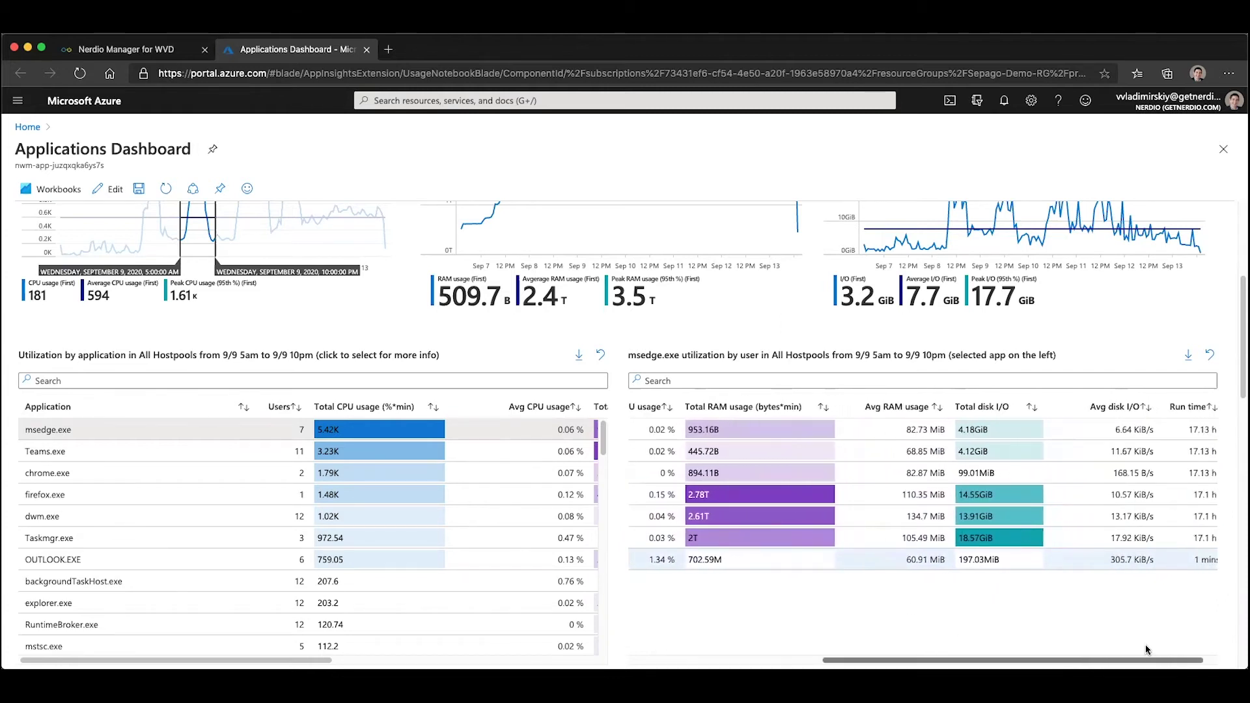
scroll(1163, 651, "right", 1)
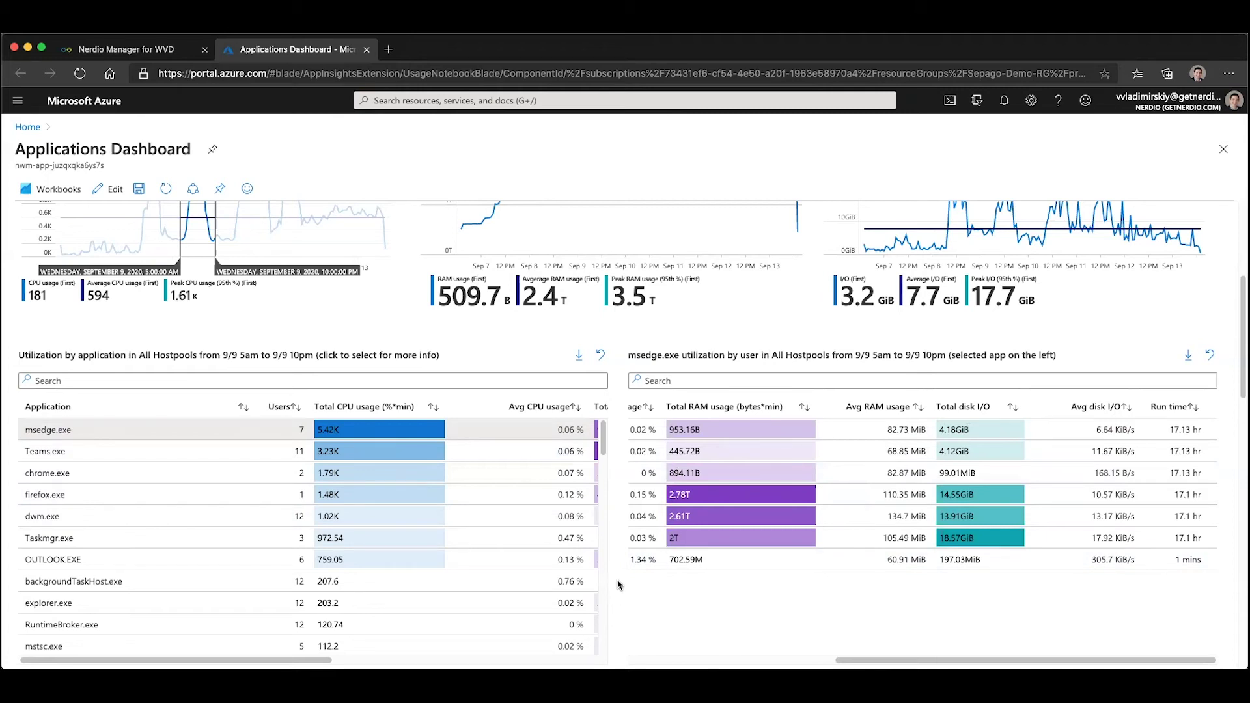
Add msedge.exe and Teams.exe to chrome.exe in the app selection for the hourly CPU usage graph
scroll(620, 532, "down", 2)
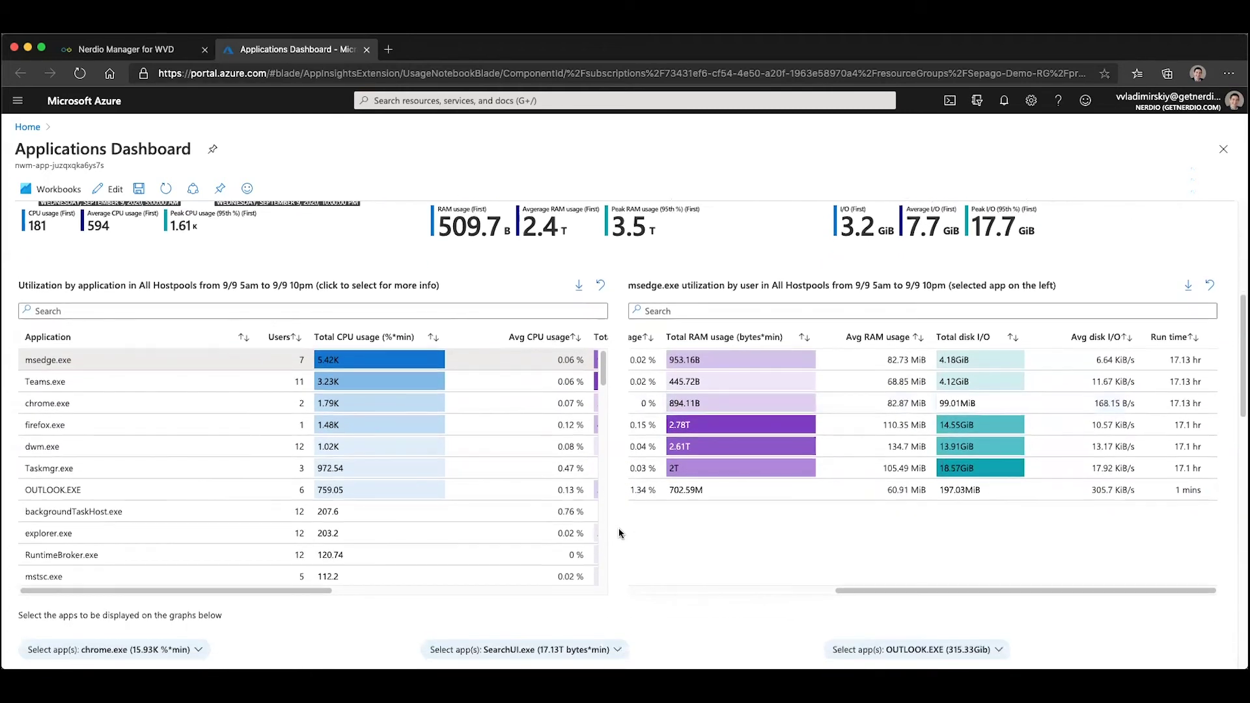
scroll(619, 533, "down", 1)
scroll(619, 533, "down", 3)
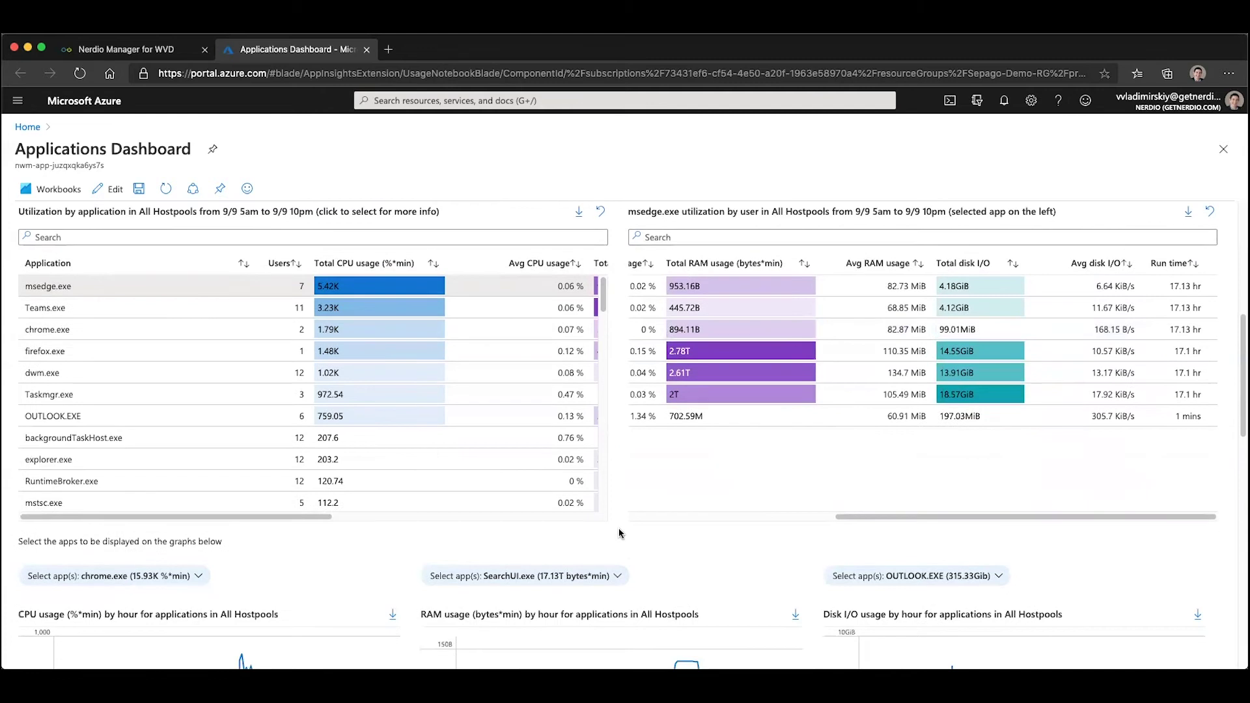
scroll(619, 532, "down", 3)
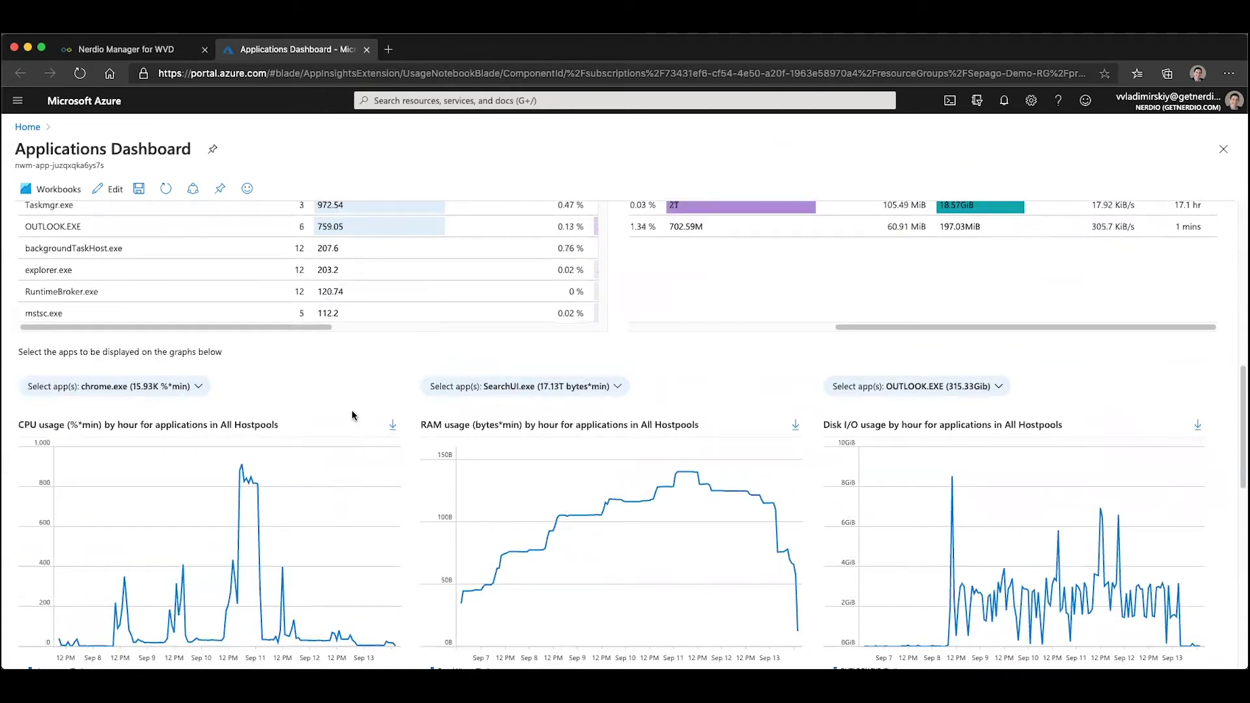
scroll(351, 416, "down", 2)
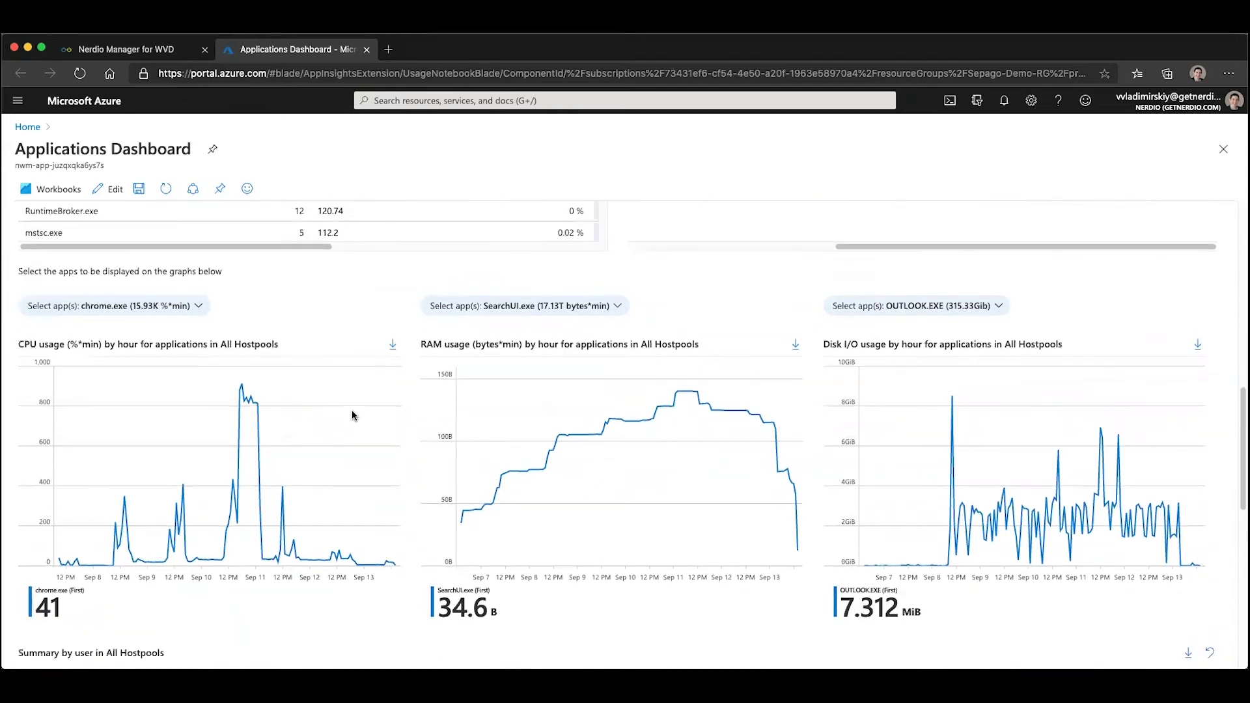
left_click(201, 308)
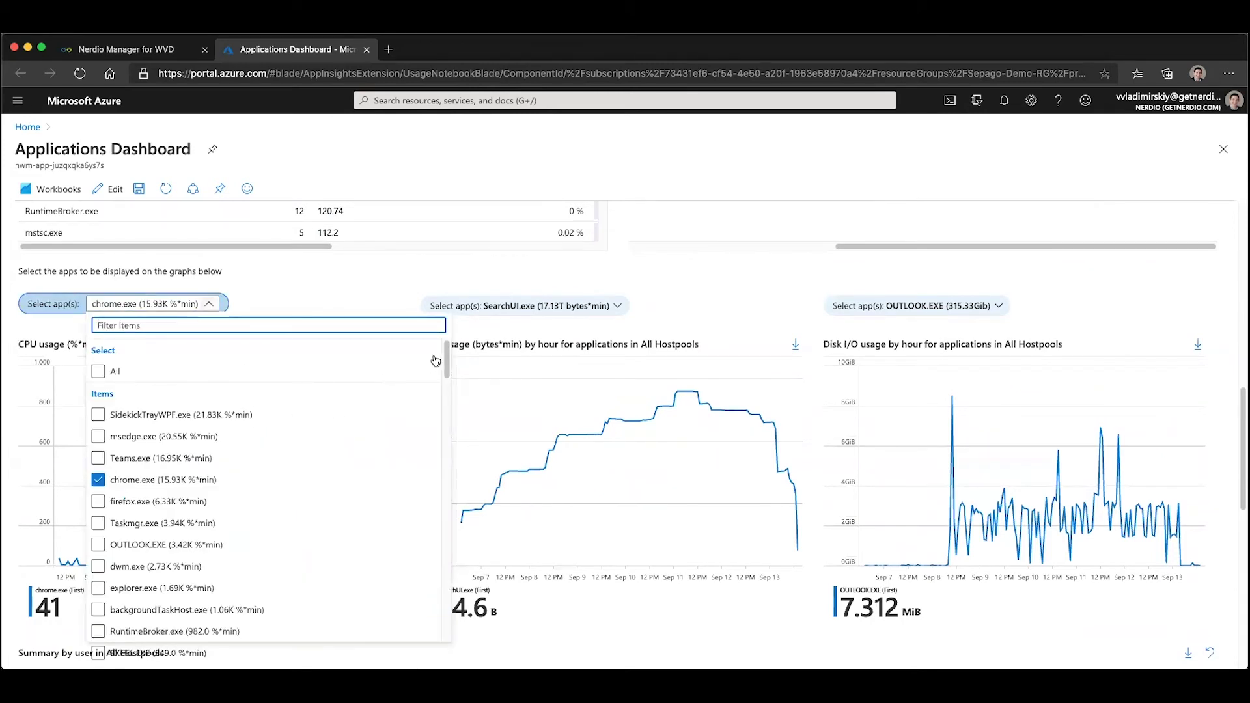
scroll(430, 391, "down", 2)
scroll(391, 385, "up", 2)
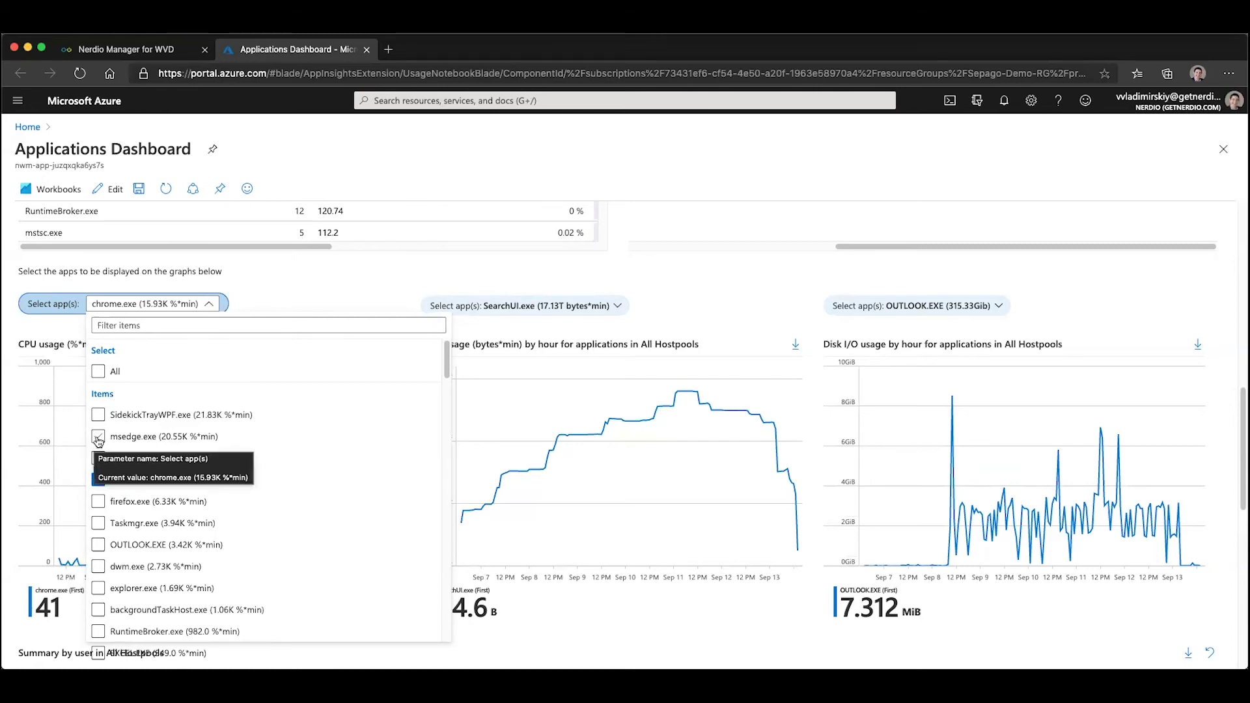
left_click(99, 437)
left_click(98, 459)
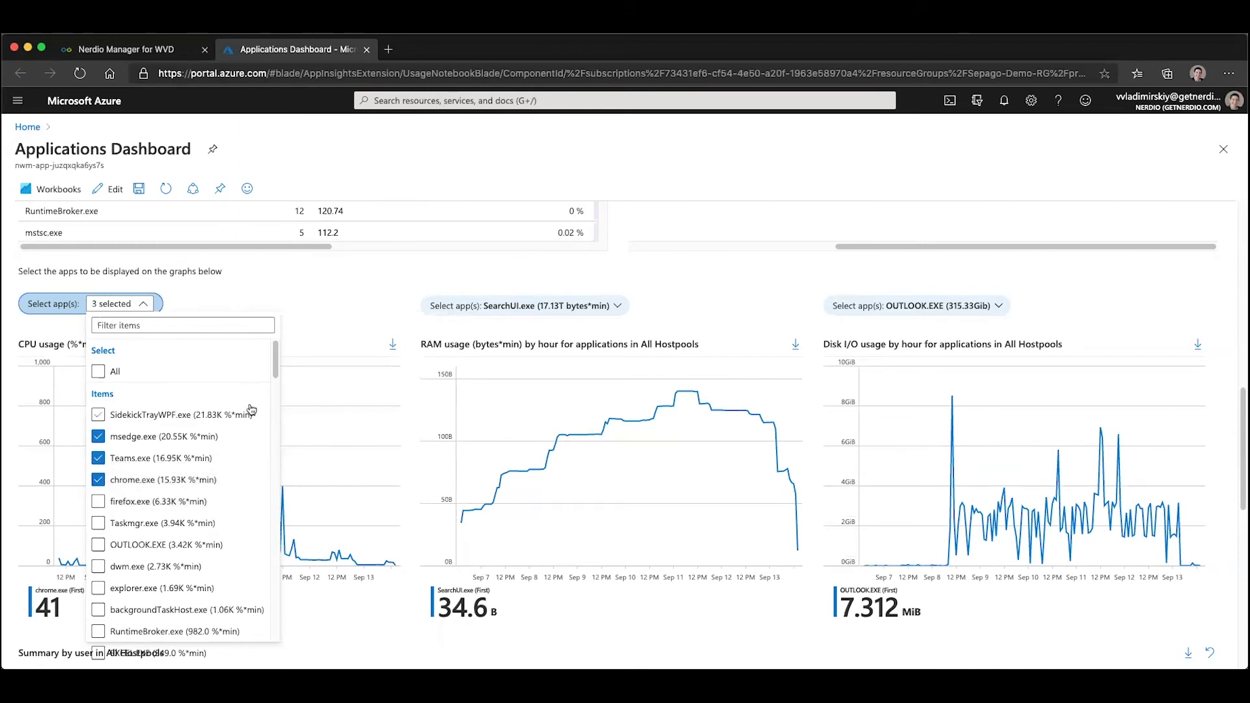
Apply the three-app selection to the hourly CPU usage graph and check the app choices for the hourly RAM usage graph
left_click(323, 316)
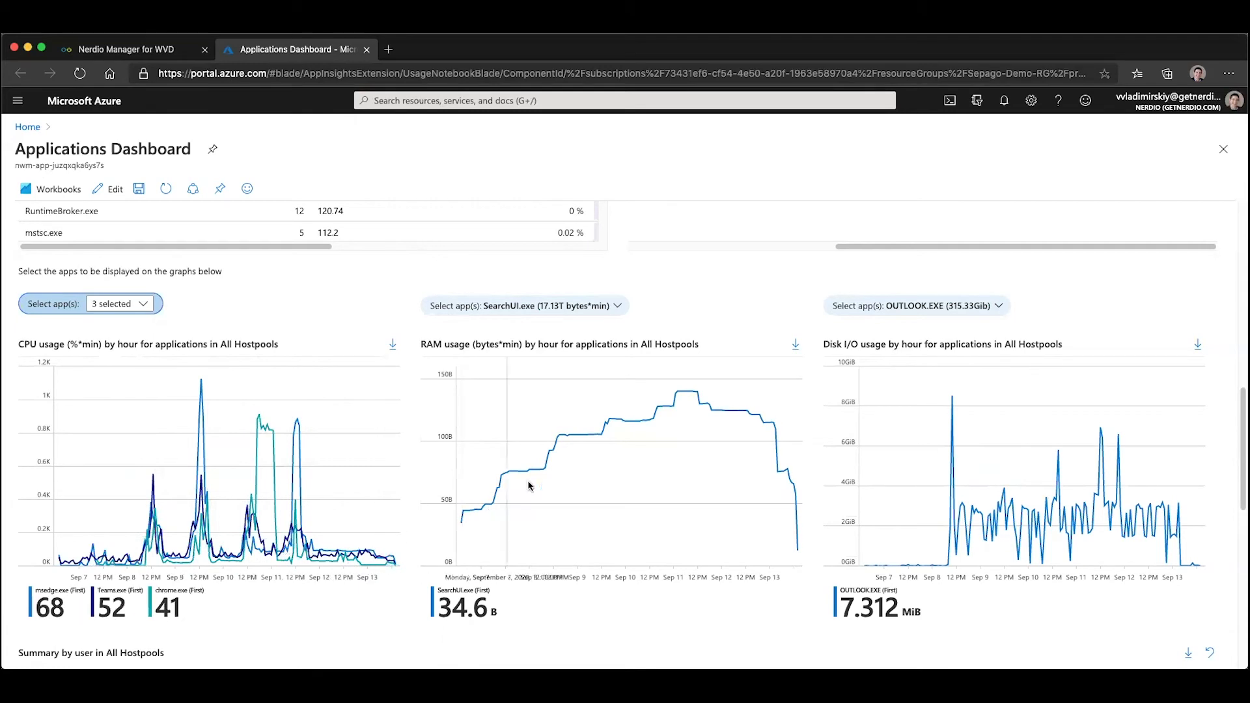
left_click(617, 306)
left_click_drag(867, 360, 868, 362)
left_click(750, 276)
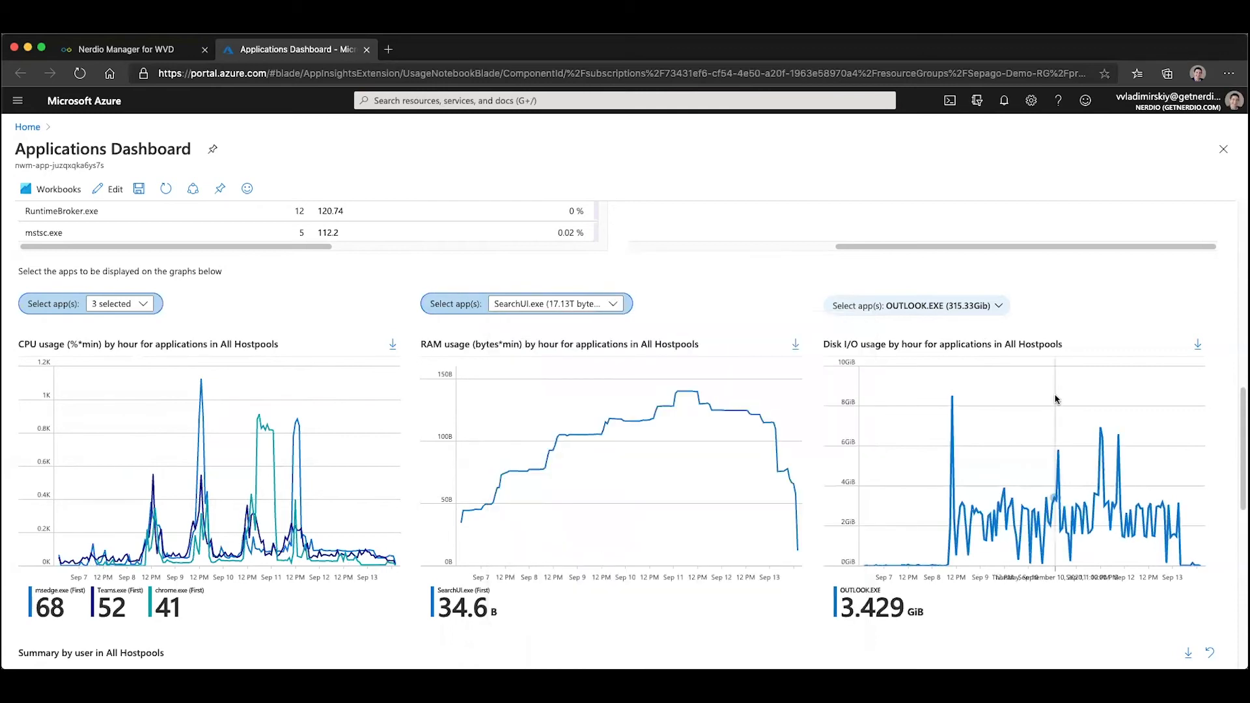
Select the first user in the summary by user table to show that user's daily run time by app
scroll(1079, 469, "down", 5)
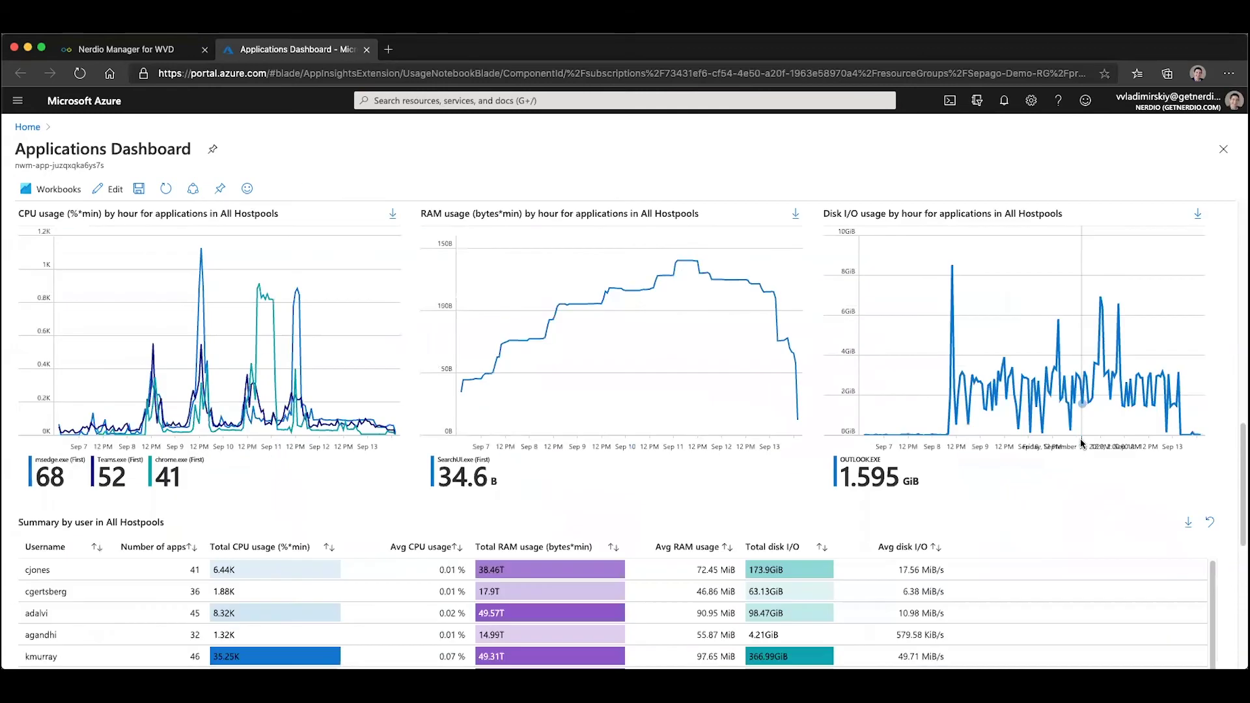
scroll(1081, 444, "down", 3)
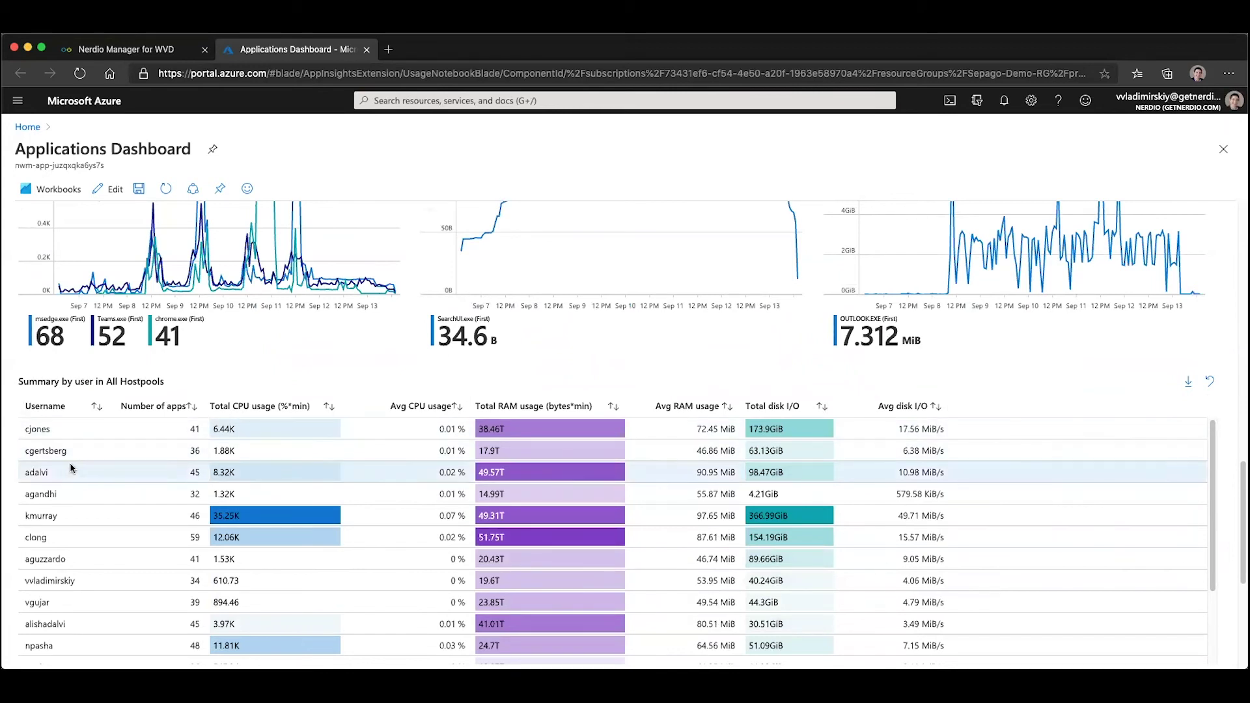
scroll(406, 354, "up", 10)
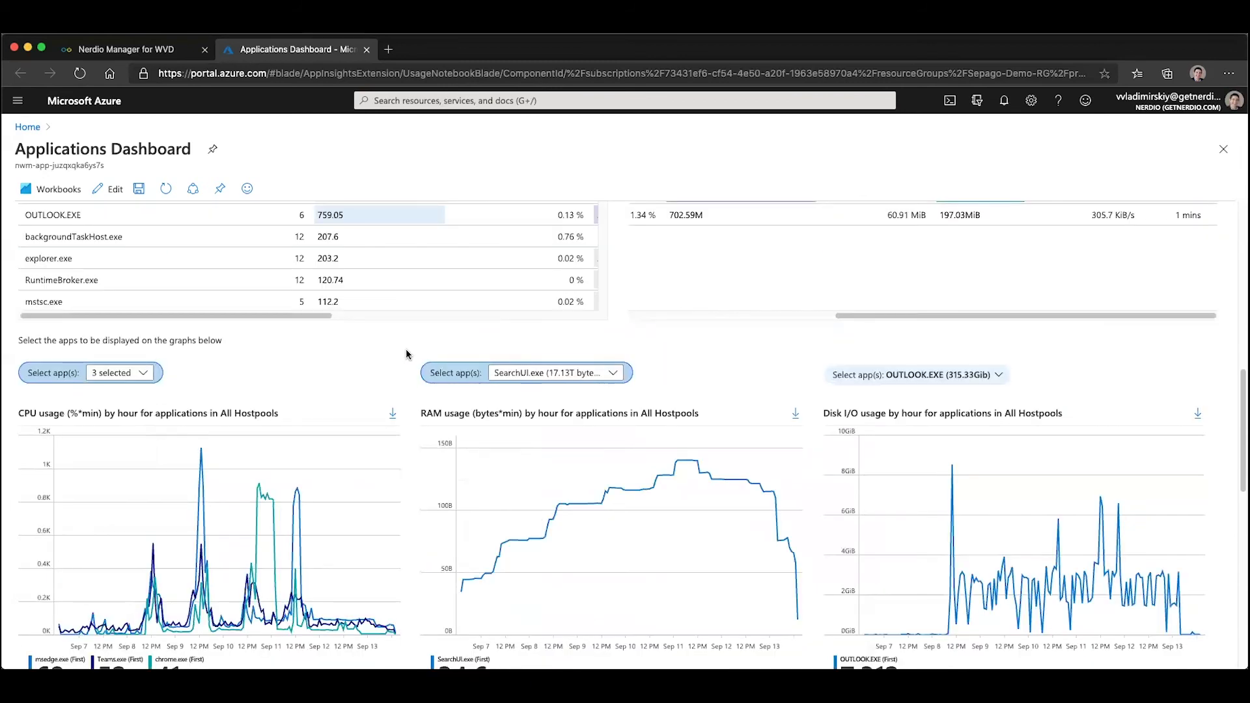
scroll(405, 349, "down", 5)
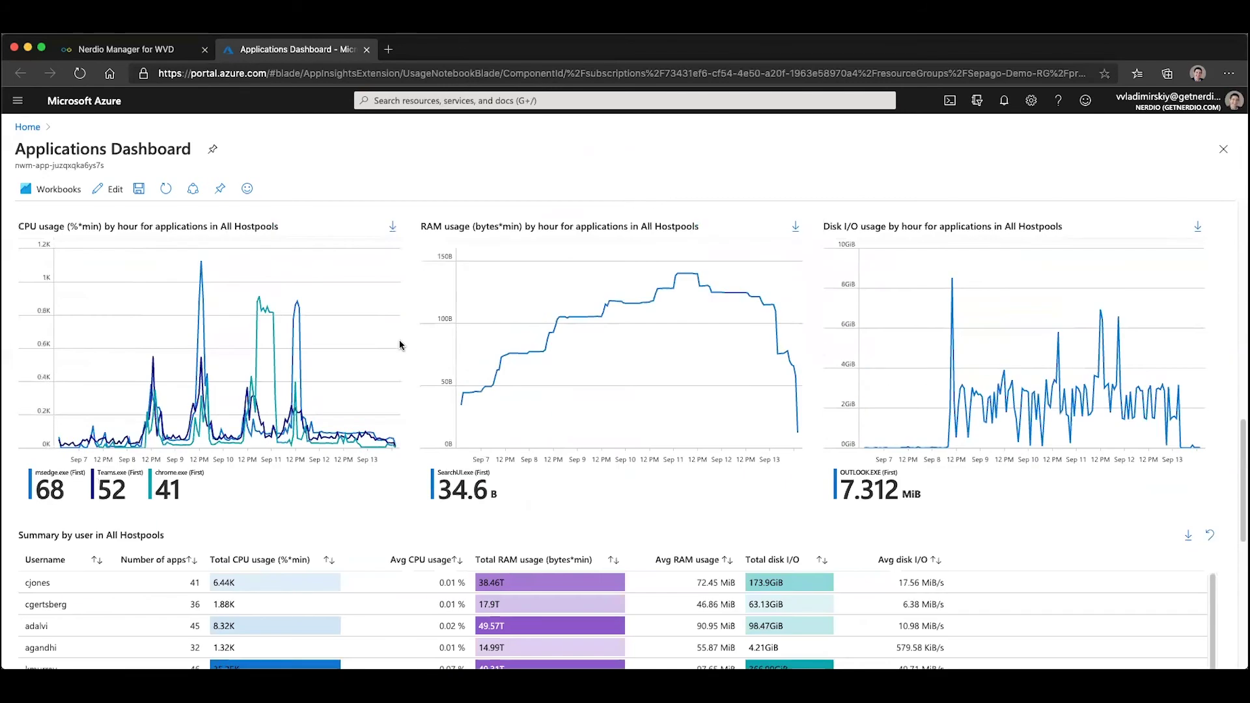
scroll(400, 345, "down", 12)
scroll(397, 345, "up", 6)
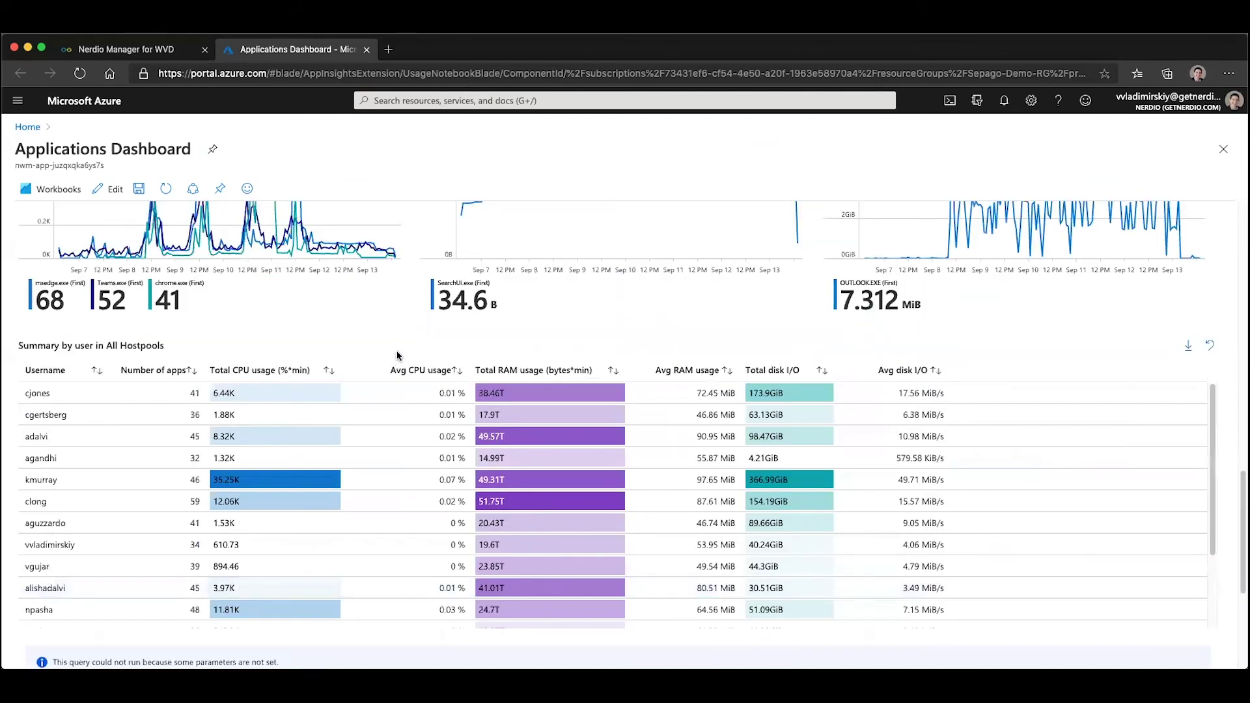
scroll(215, 412, "up", 1)
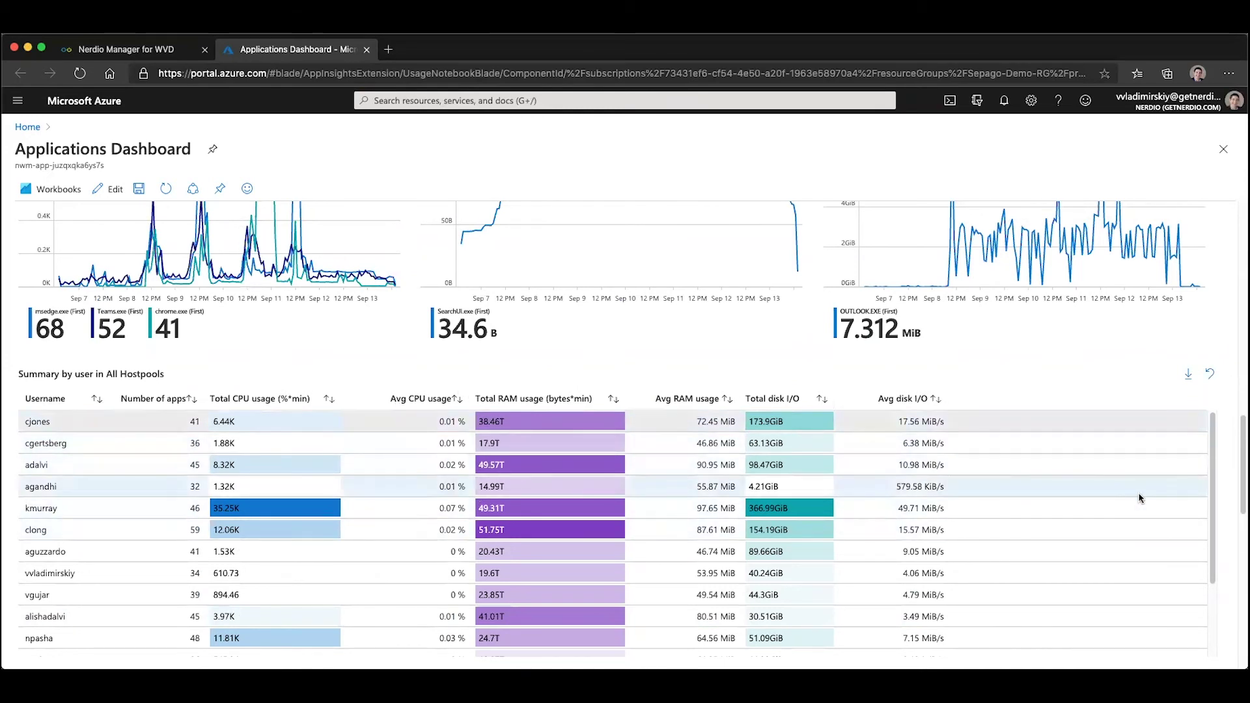
scroll(1232, 464, "down", 2)
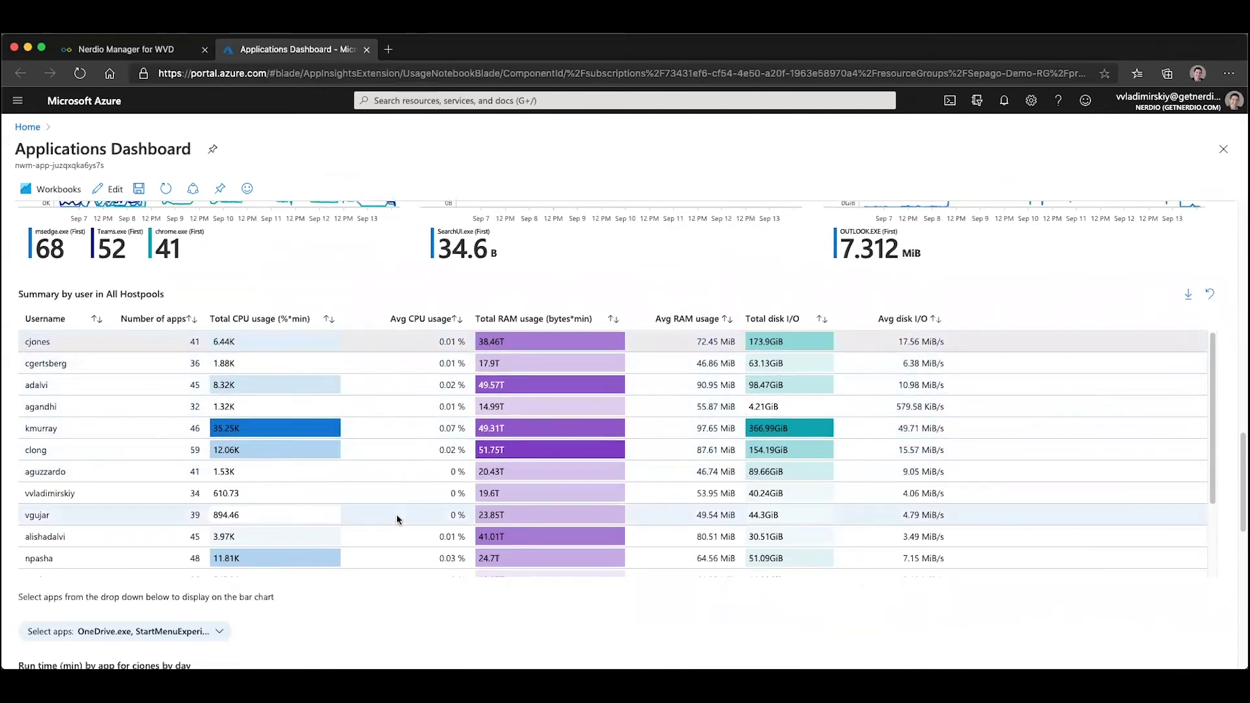
scroll(369, 616, "down", 2)
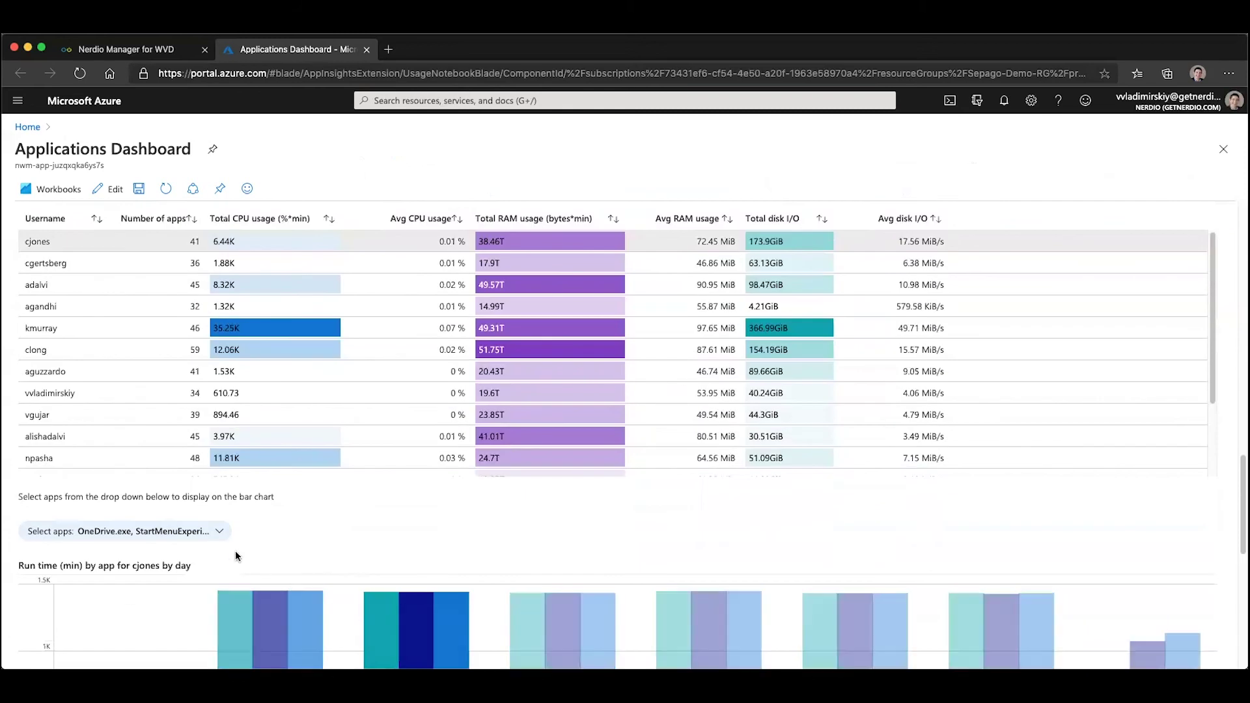
Clear OneDrive.exe, YourPhone.exe and StartMenuExperienceHost.exe from the app selection of the user's daily run time chart
left_click(220, 533)
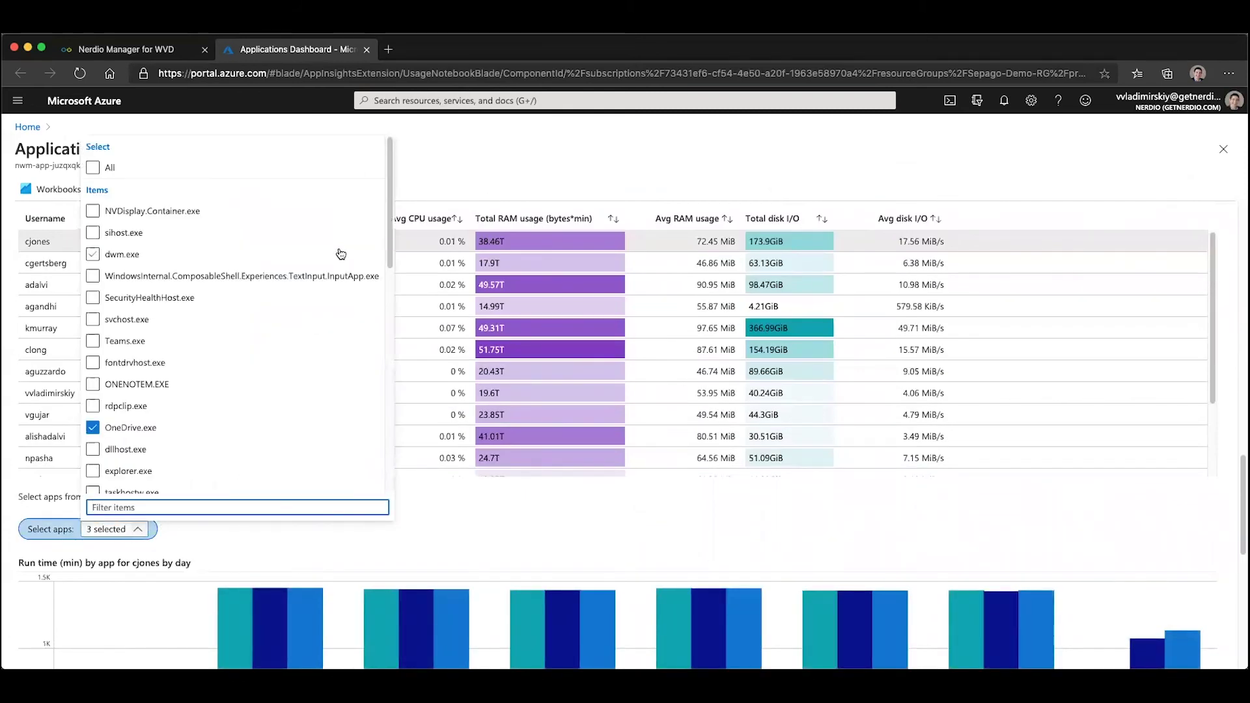
left_click(93, 430)
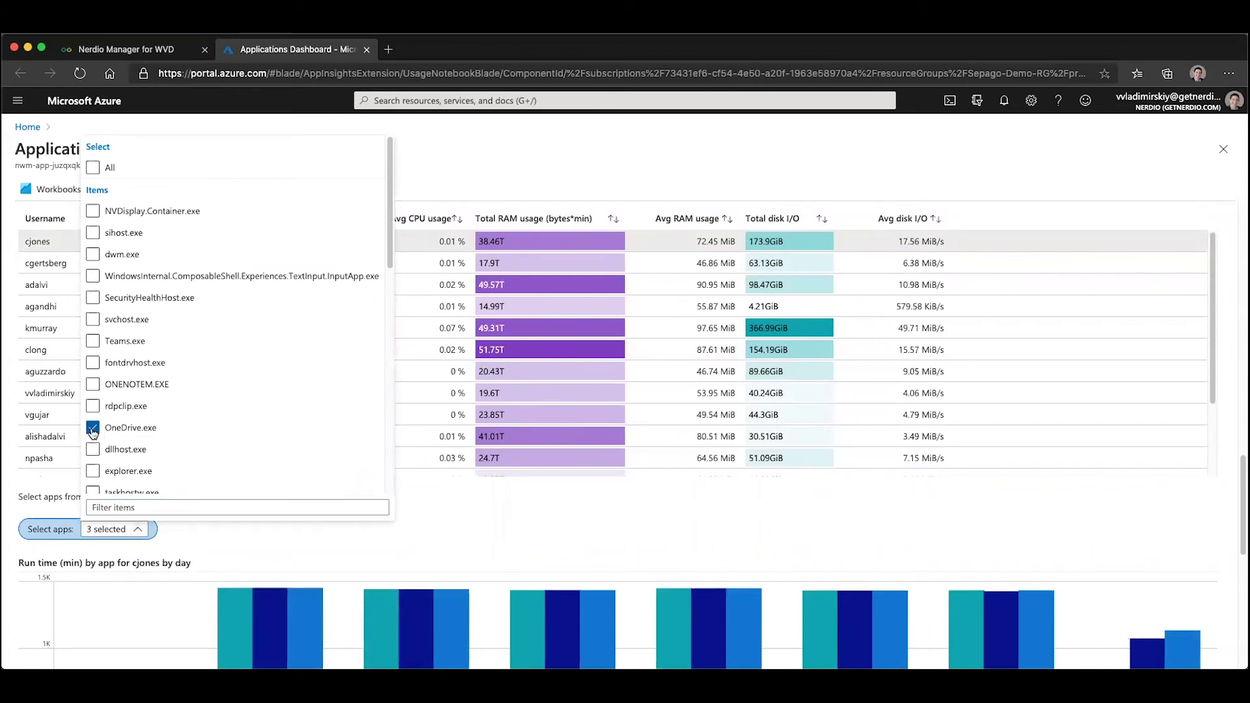
scroll(192, 278, "down", 5)
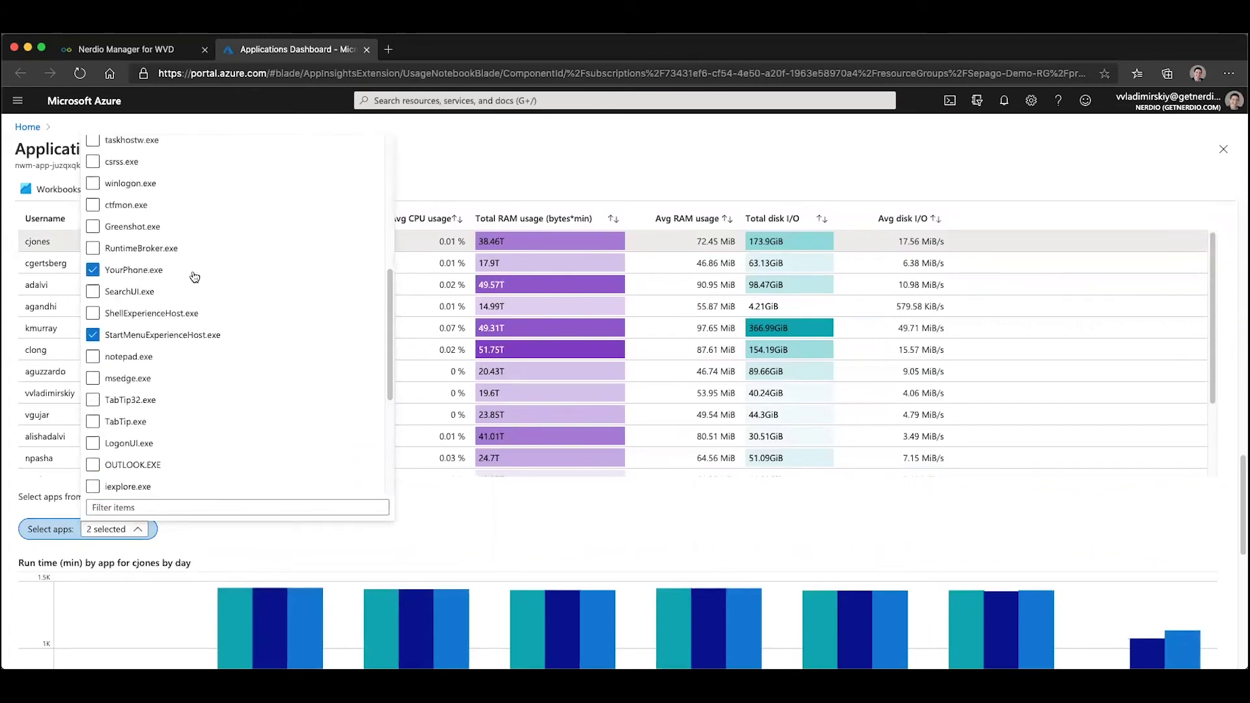
left_click(94, 270)
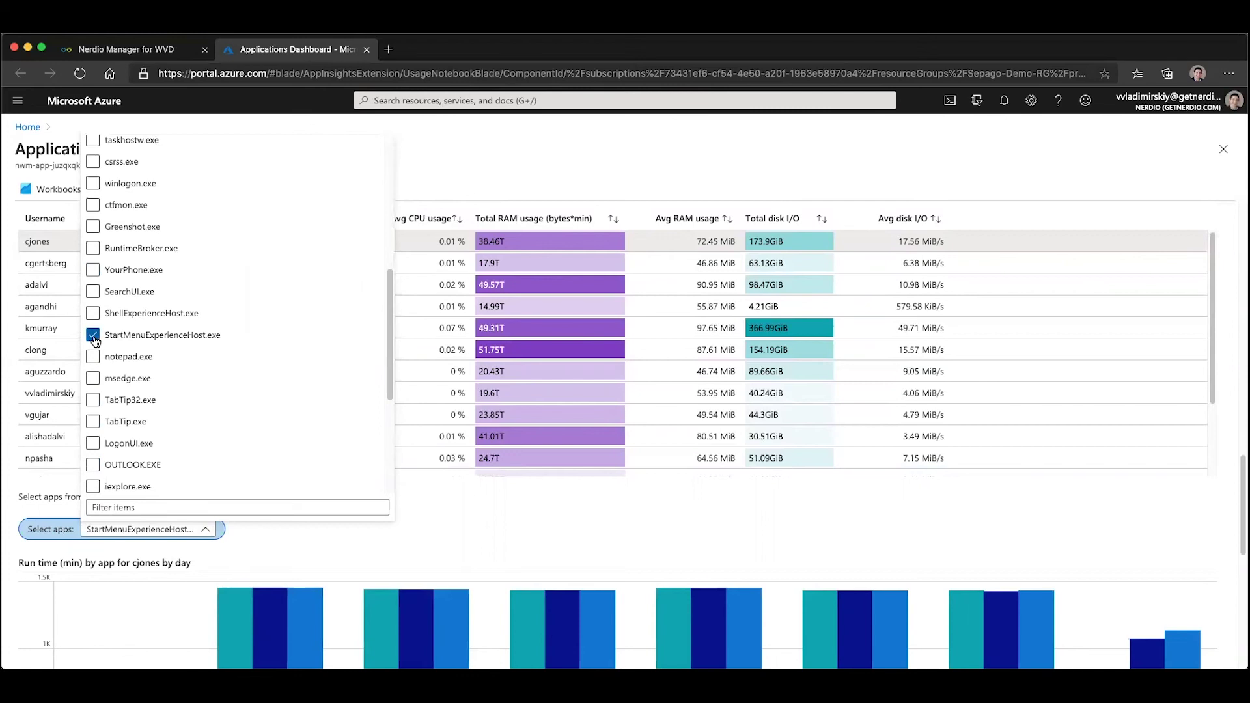
left_click(93, 335)
Select notepad.exe as the only app for the user's daily run time chart and apply the selection
scroll(283, 388, "up", 3)
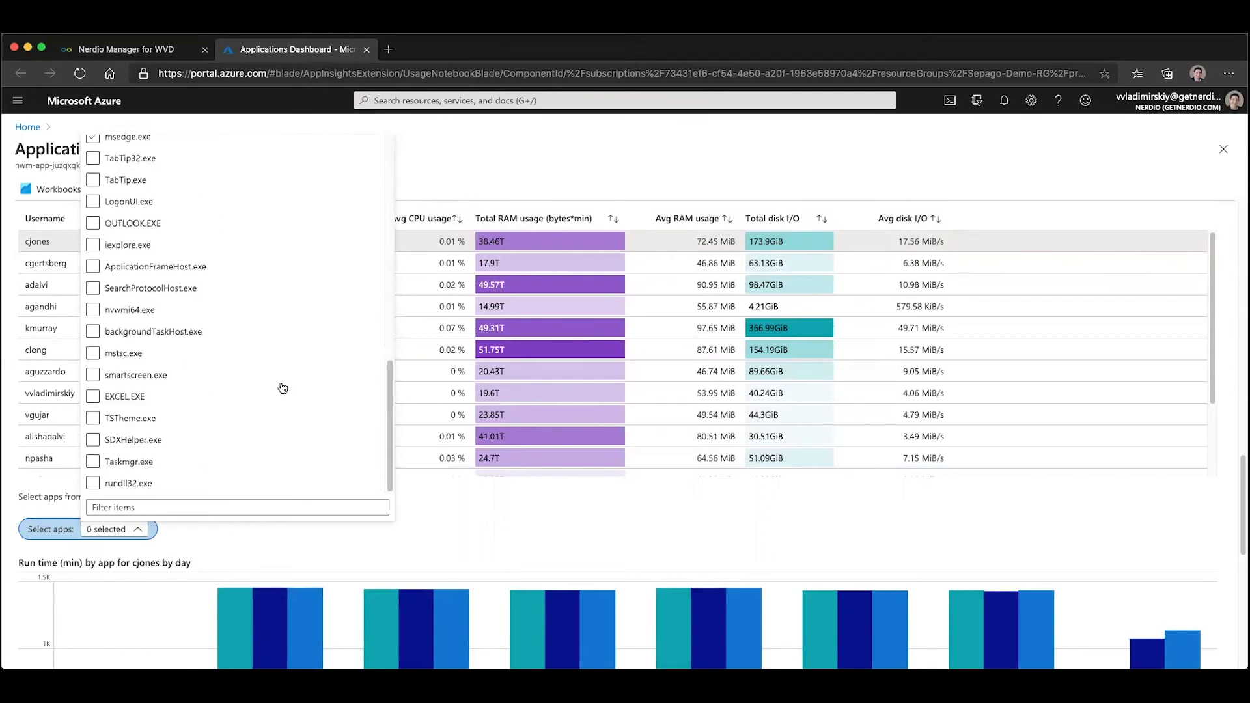
scroll(283, 388, "up", 5)
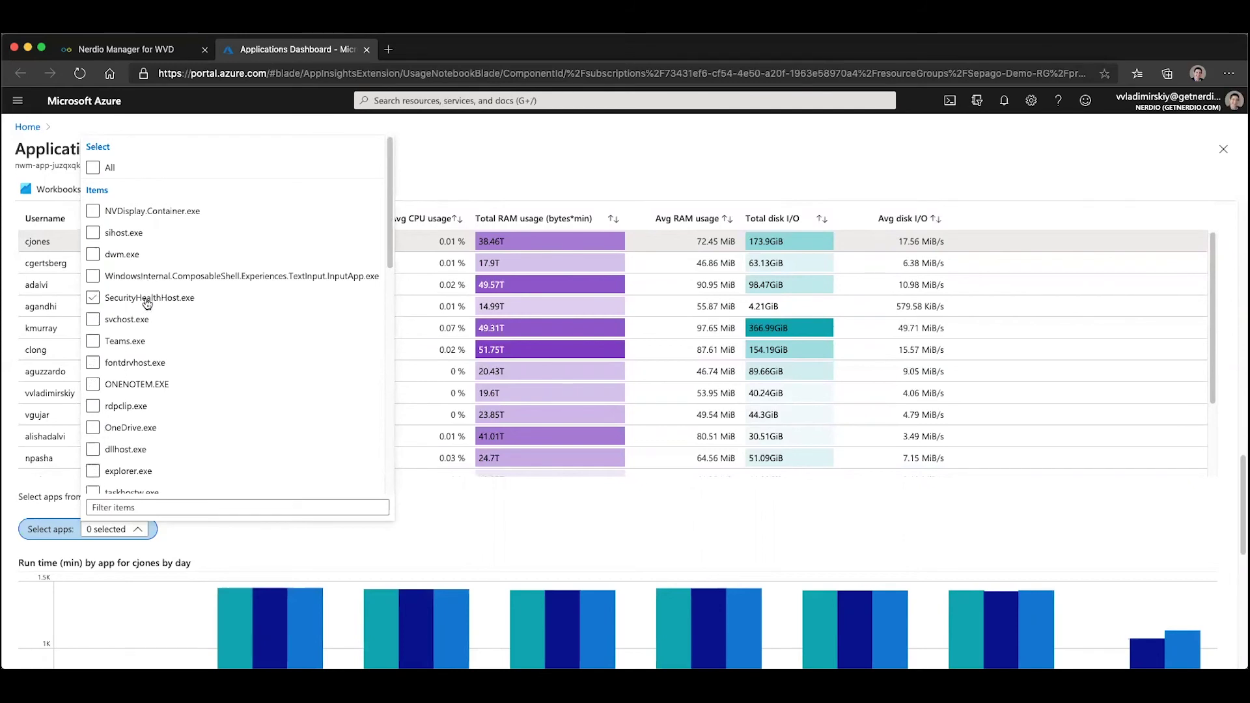
scroll(192, 301, "down", 5)
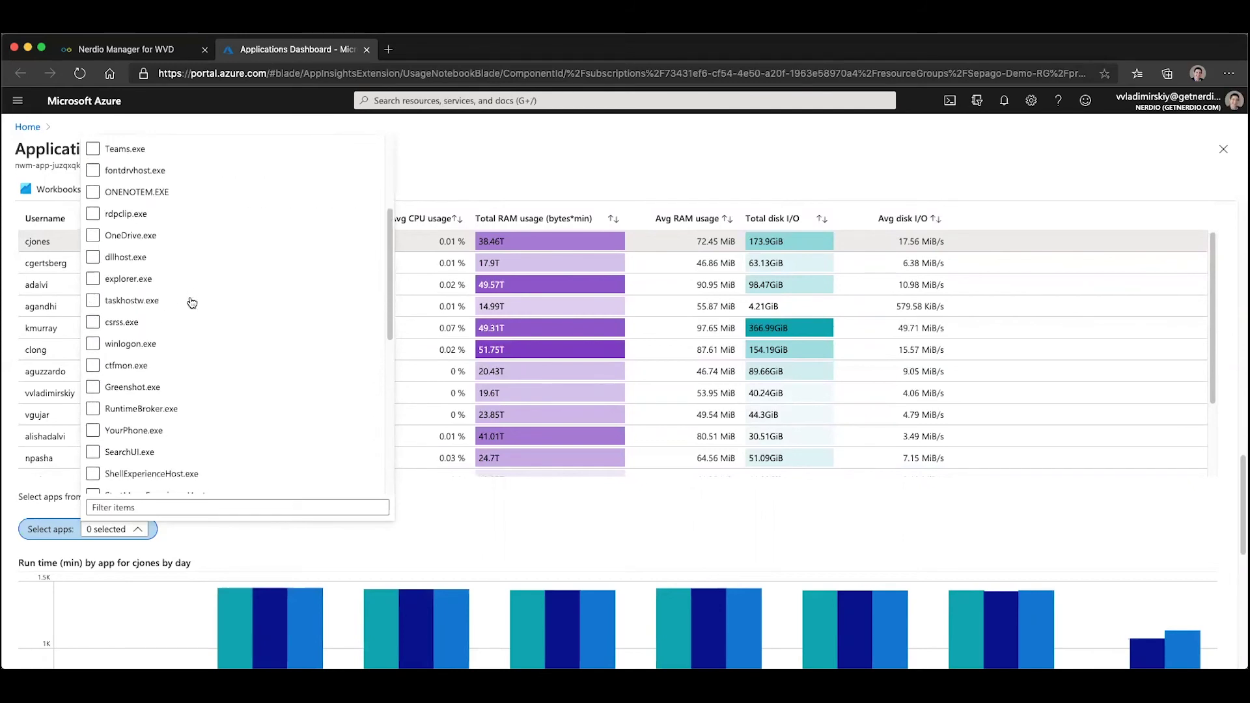
scroll(191, 301, "down", 1)
left_click(94, 405)
left_click(276, 560)
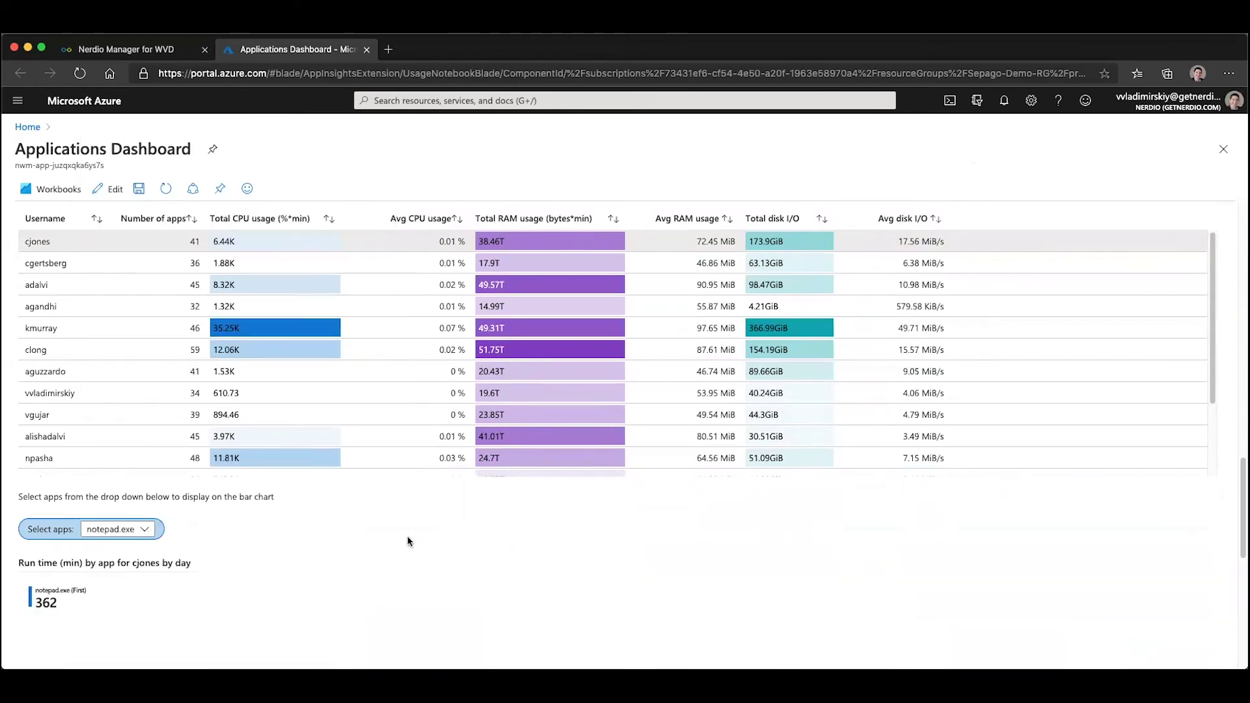
Examine the user's daily notepad.exe run time chart and the per-day CPU, RAM and disk I/O table below it
scroll(411, 543, "down", 5)
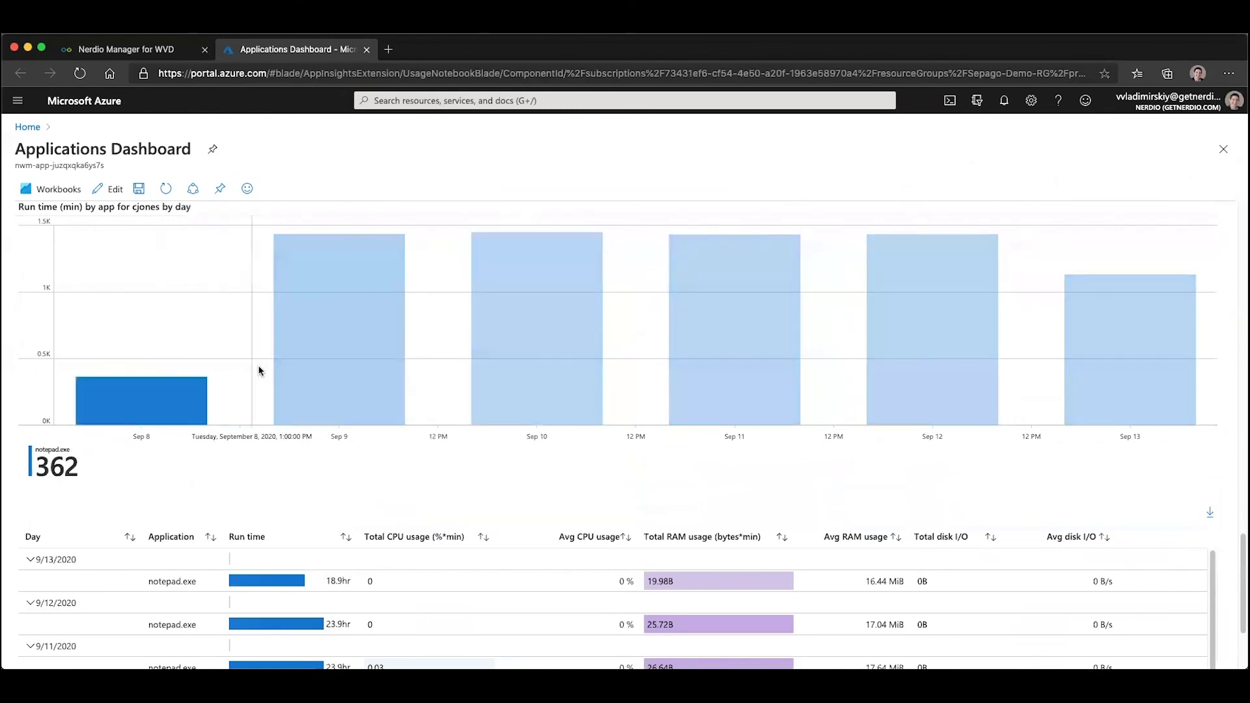
scroll(258, 368, "up", 1)
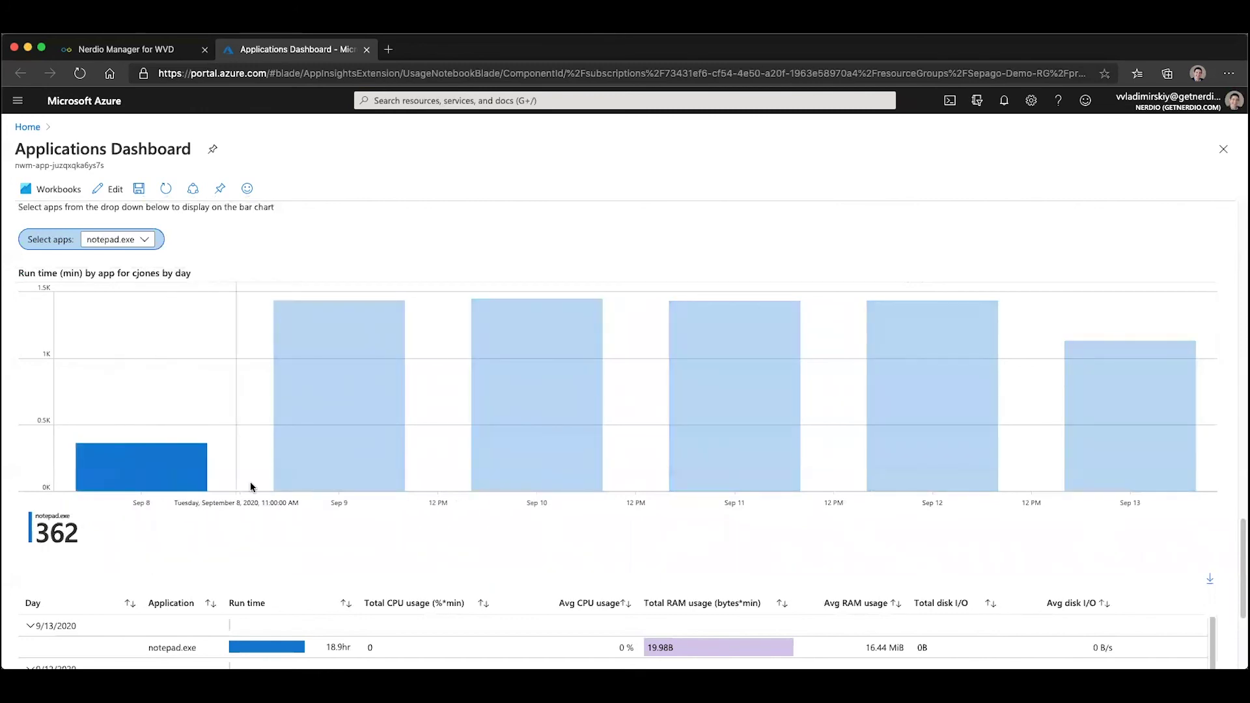
scroll(329, 528, "down", 4)
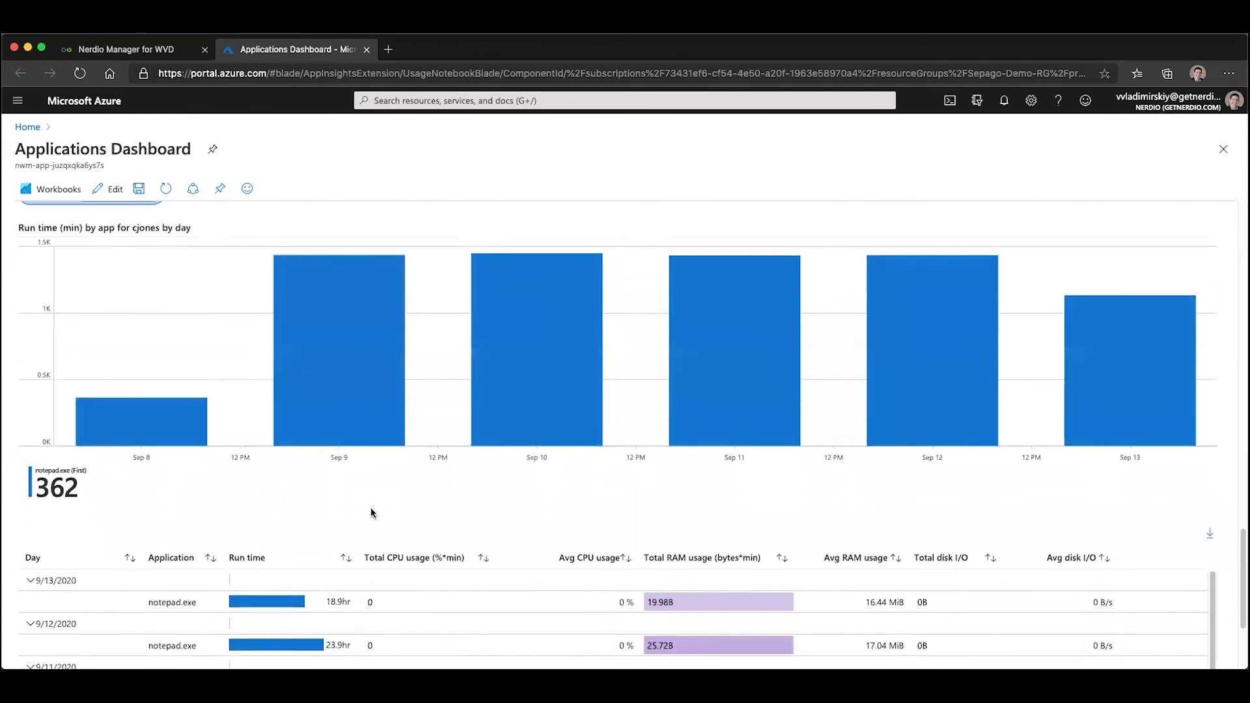
scroll(91, 484, "down", 1)
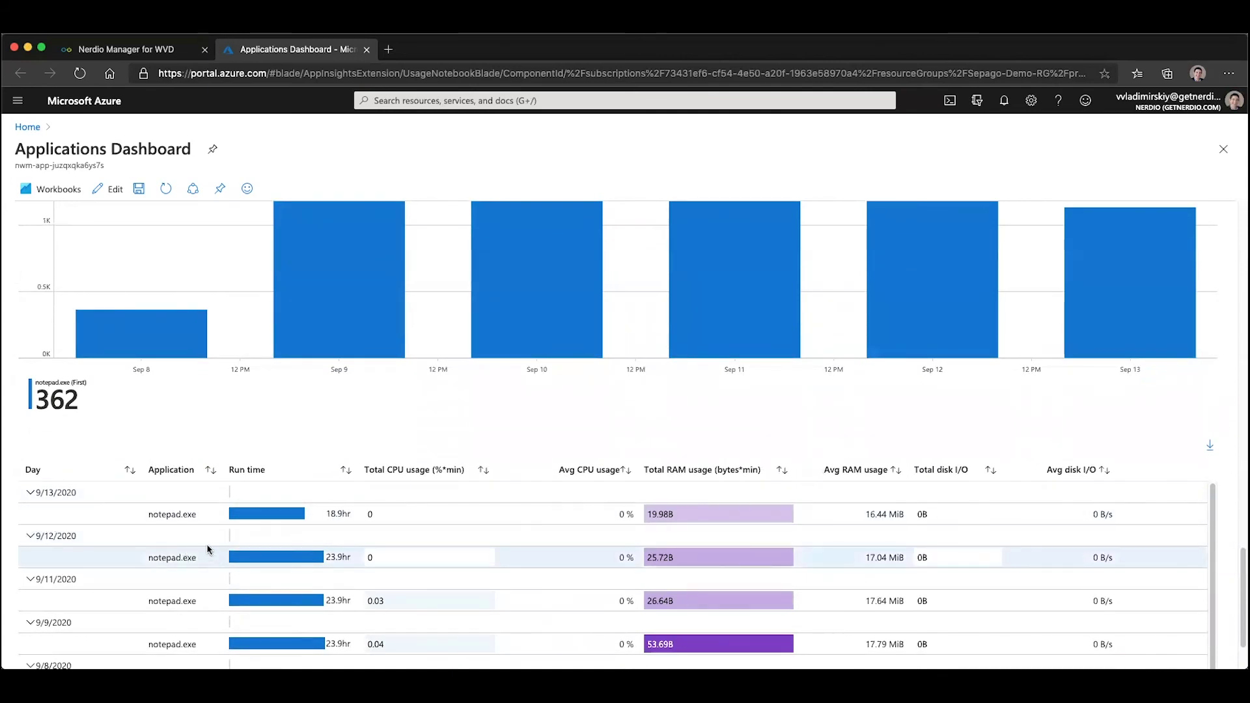
scroll(169, 390, "up", 3)
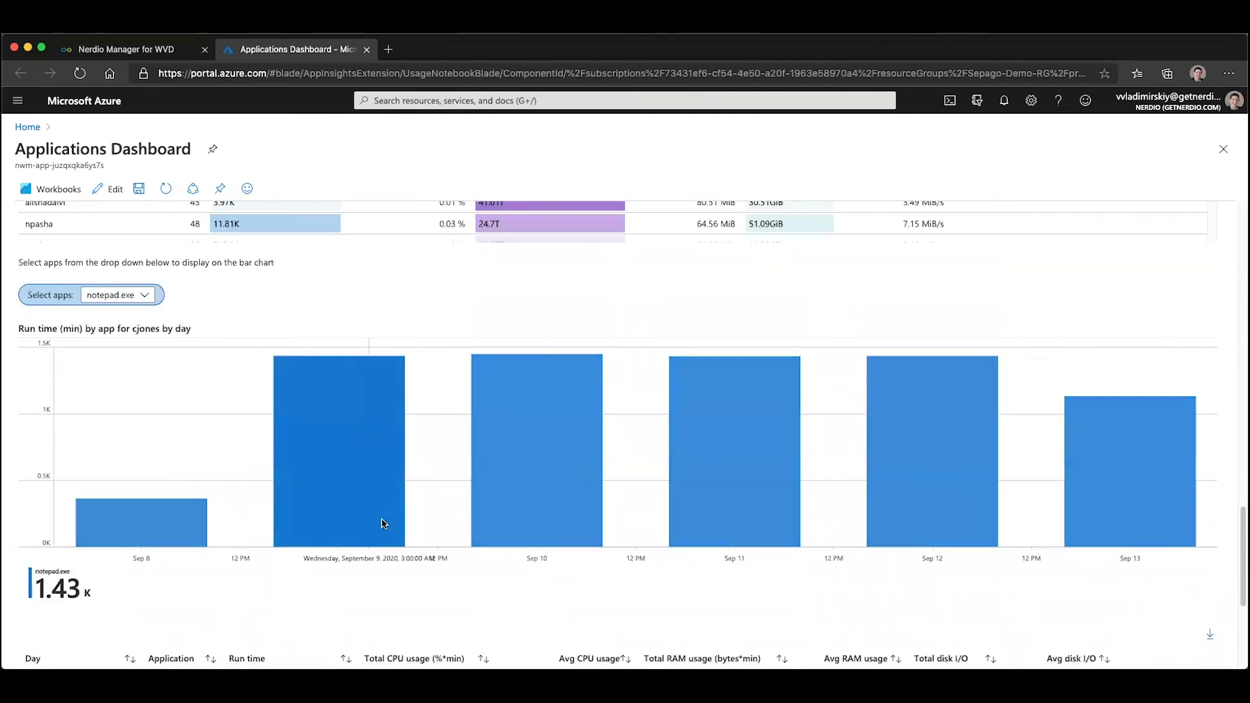
scroll(365, 531, "down", 3)
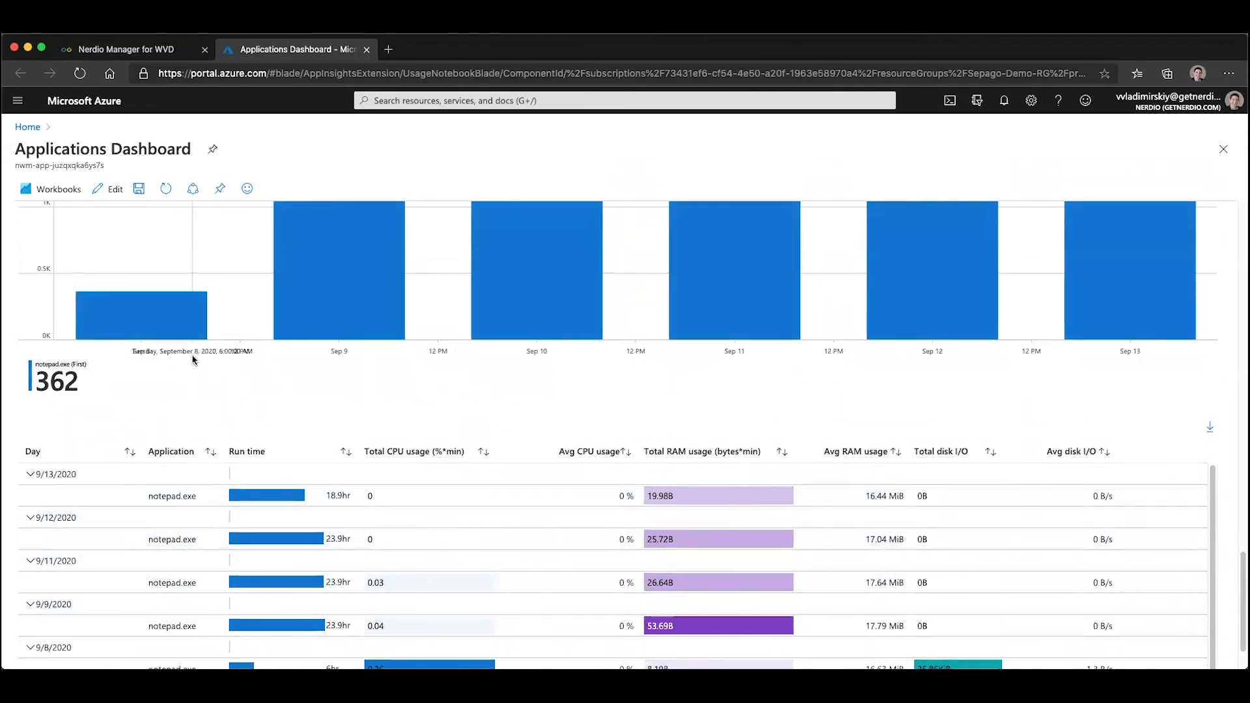
Add msedge.exe to notepad.exe in the app selection for the user's daily run time chart
scroll(163, 326, "up", 3)
left_click(144, 277)
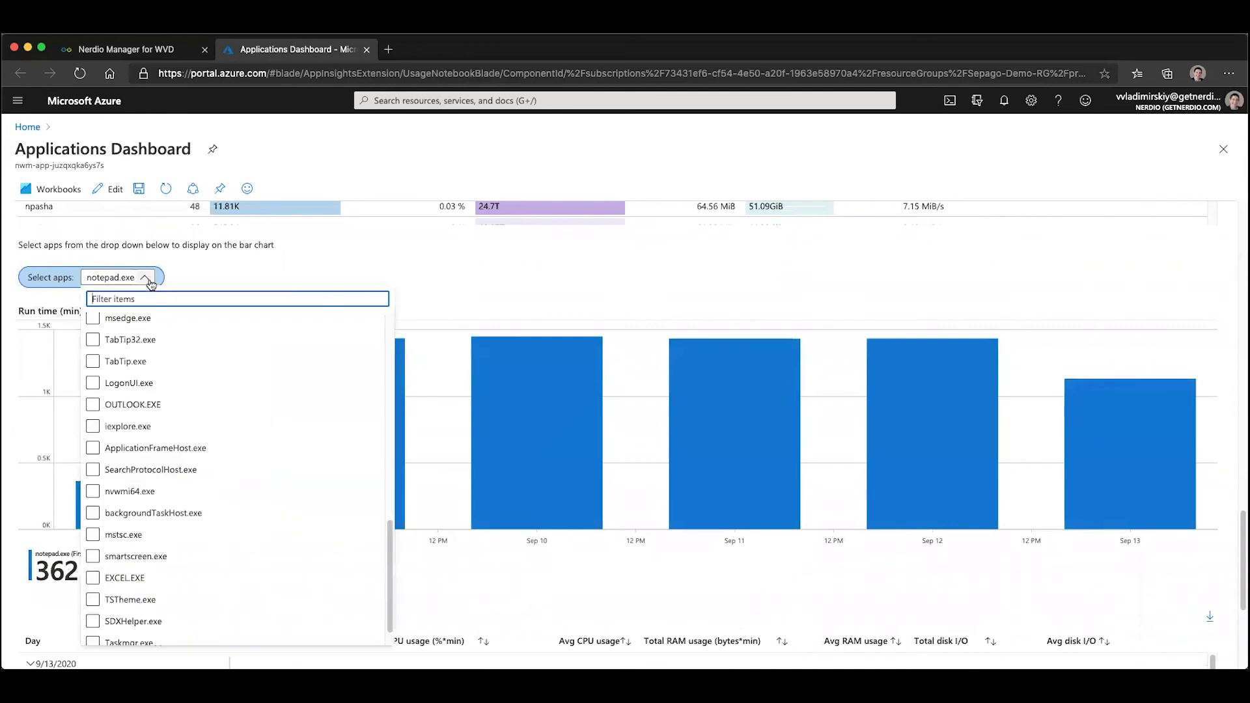
left_click(97, 321)
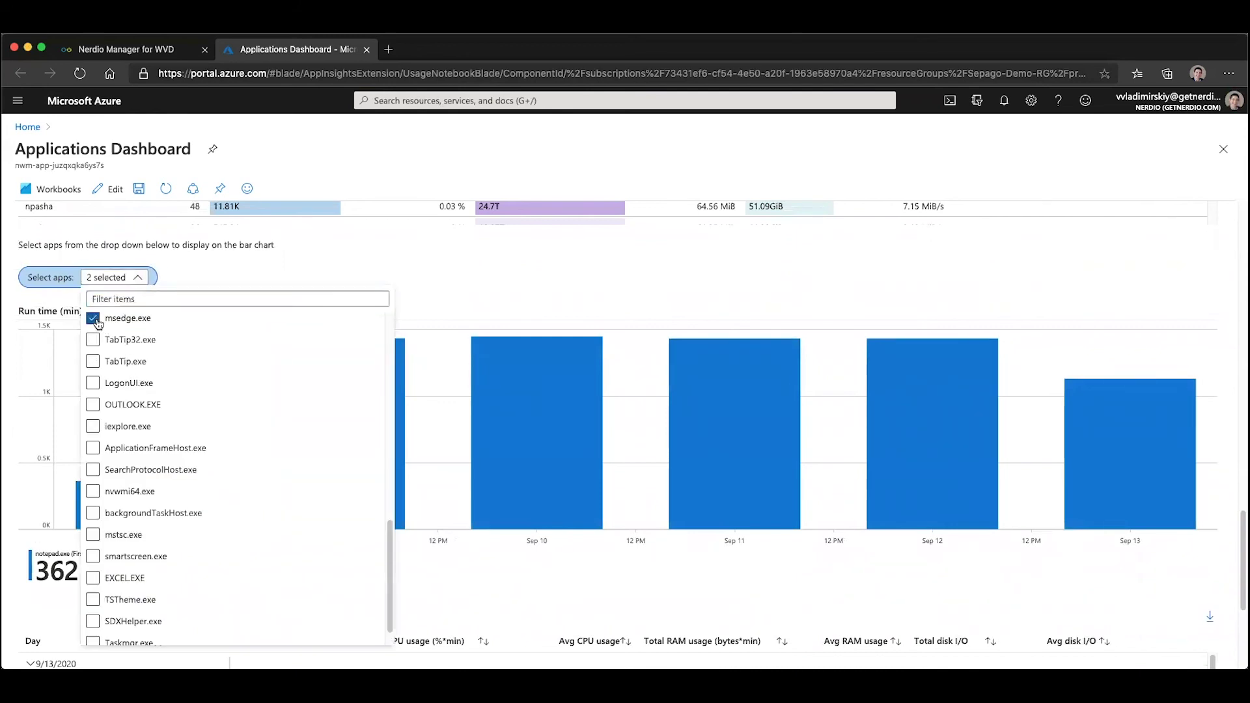
scroll(144, 326, "up", 2)
Try to find Chrome in the app list by filtering for "chro", and clear the filter
left_click(137, 298)
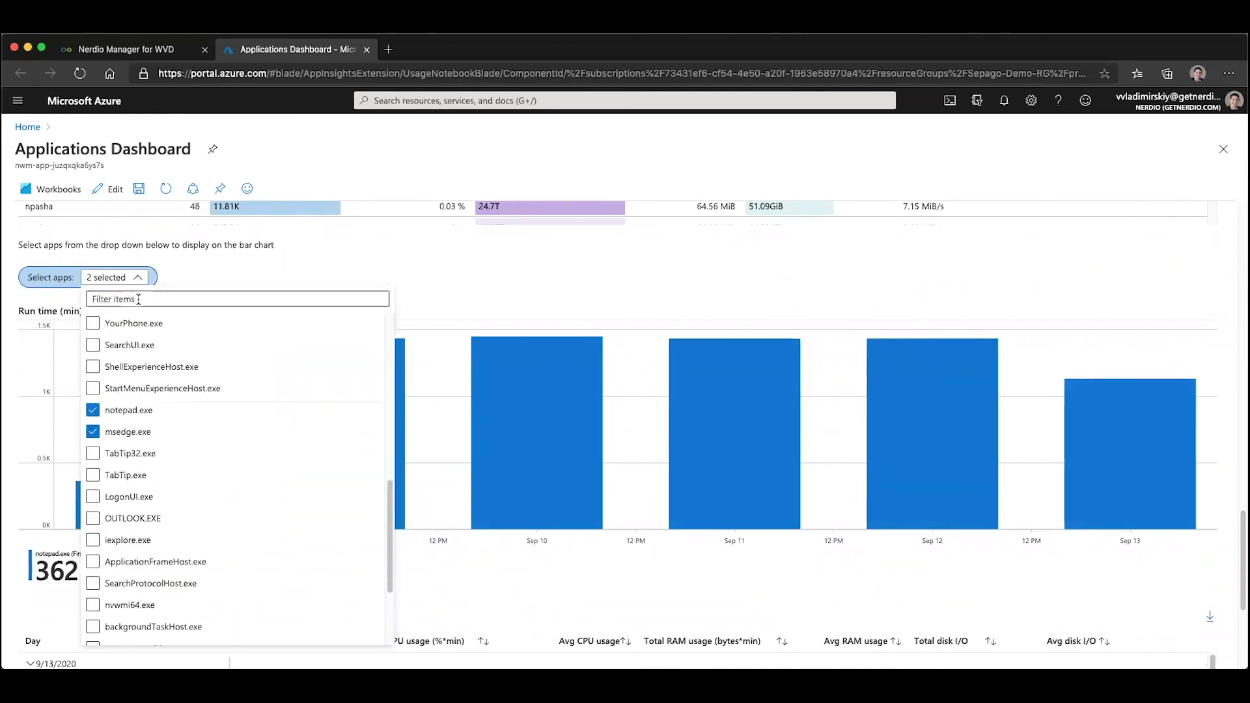
type("chro")
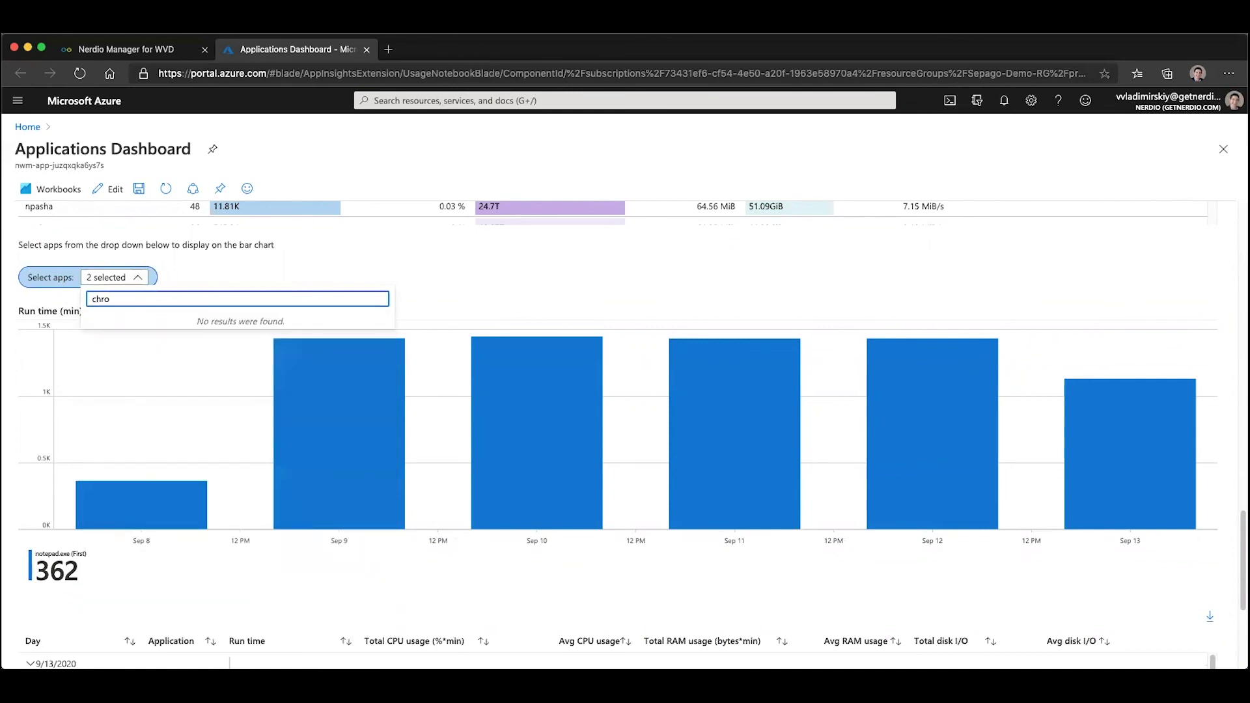
key("BackSpace")
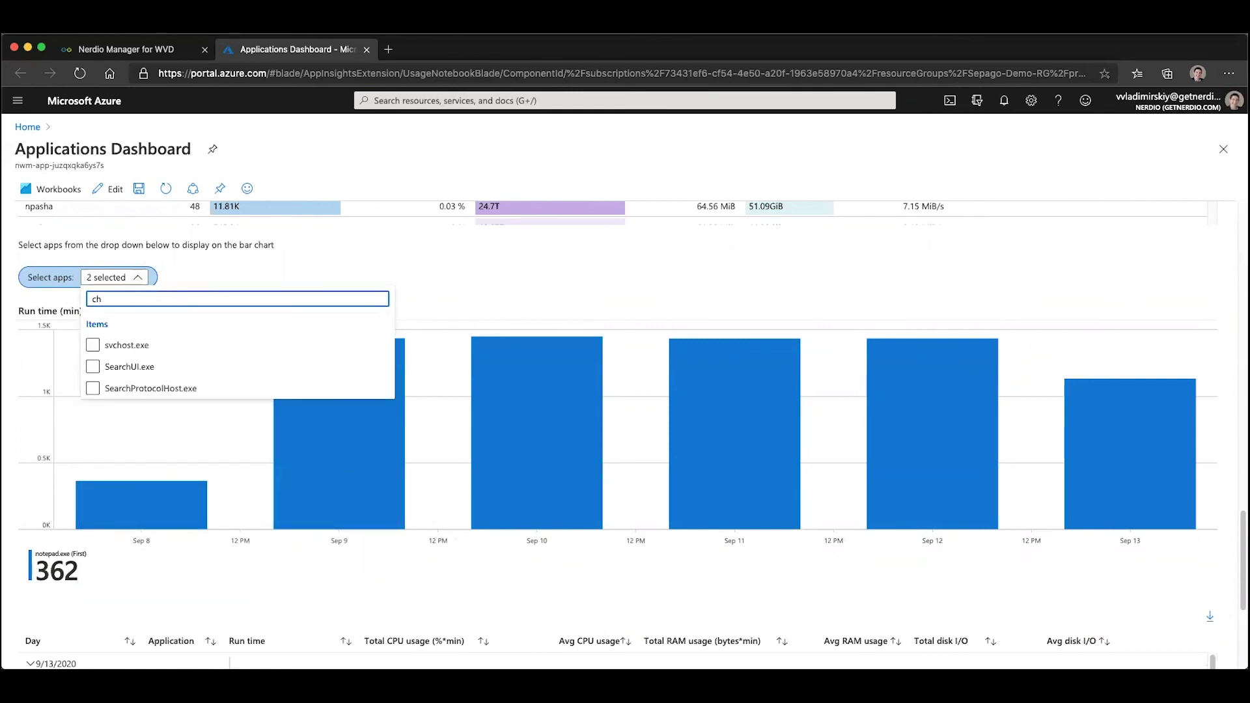
key("BackSpace")
key("BackSpace")
Add ONENOTEM.EXE to the run time chart's selected apps and review the per-day usage table for the three apps
left_click(92, 563)
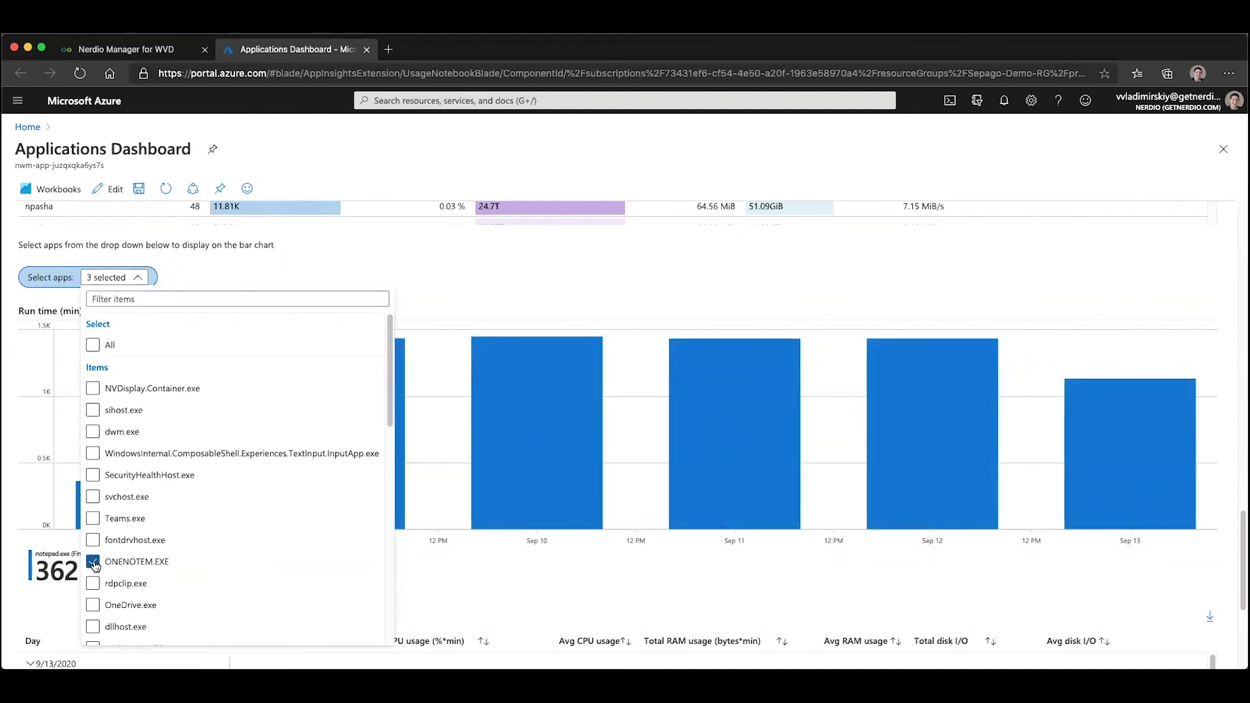
left_click(18, 561)
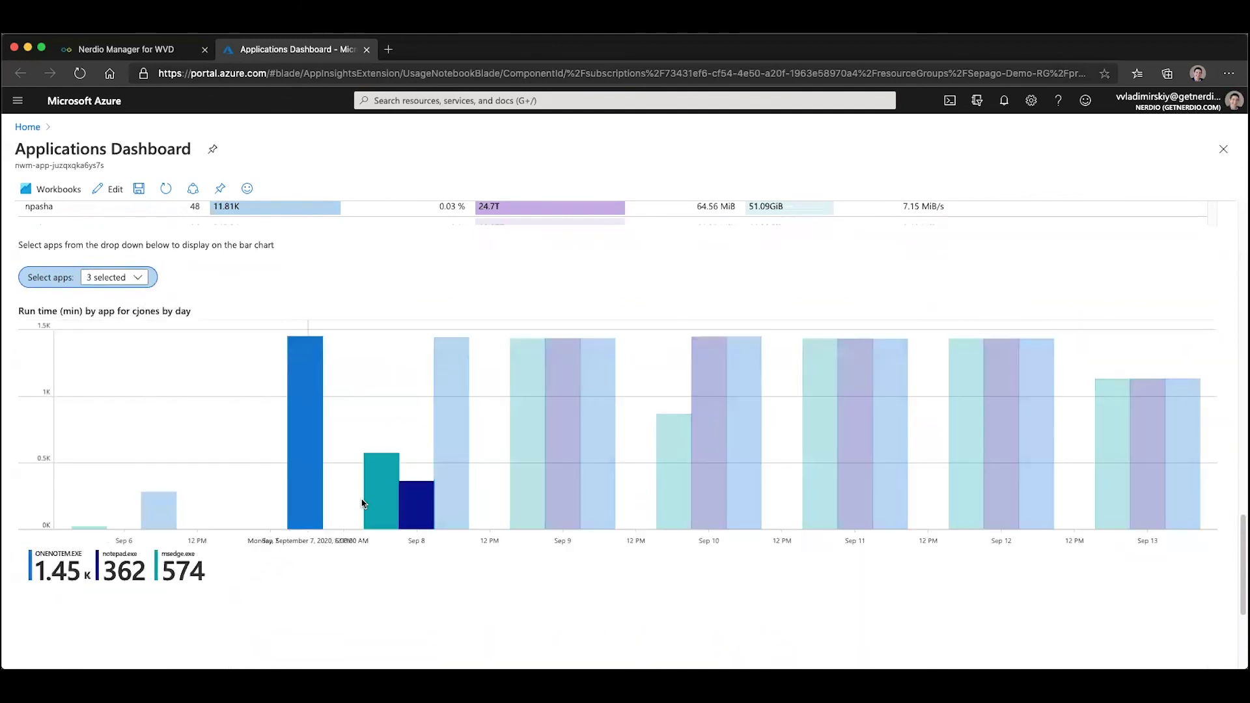
scroll(393, 491, "down", 4)
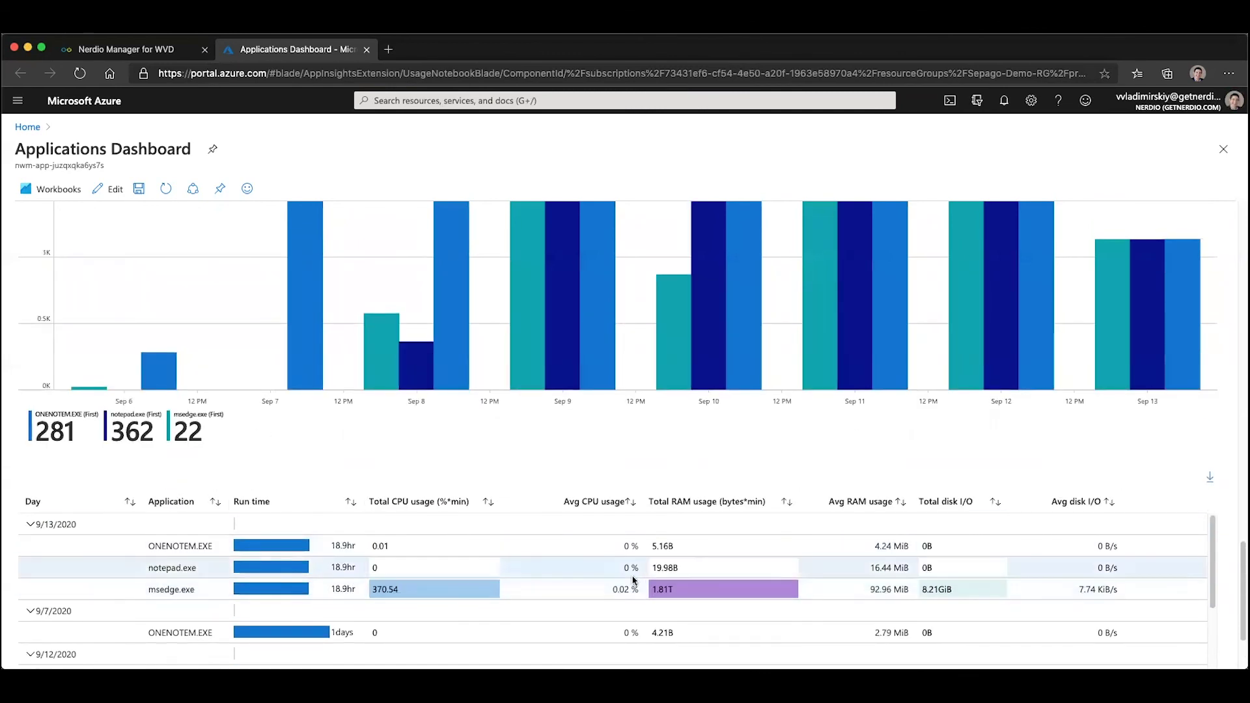
scroll(580, 619, "down", 3)
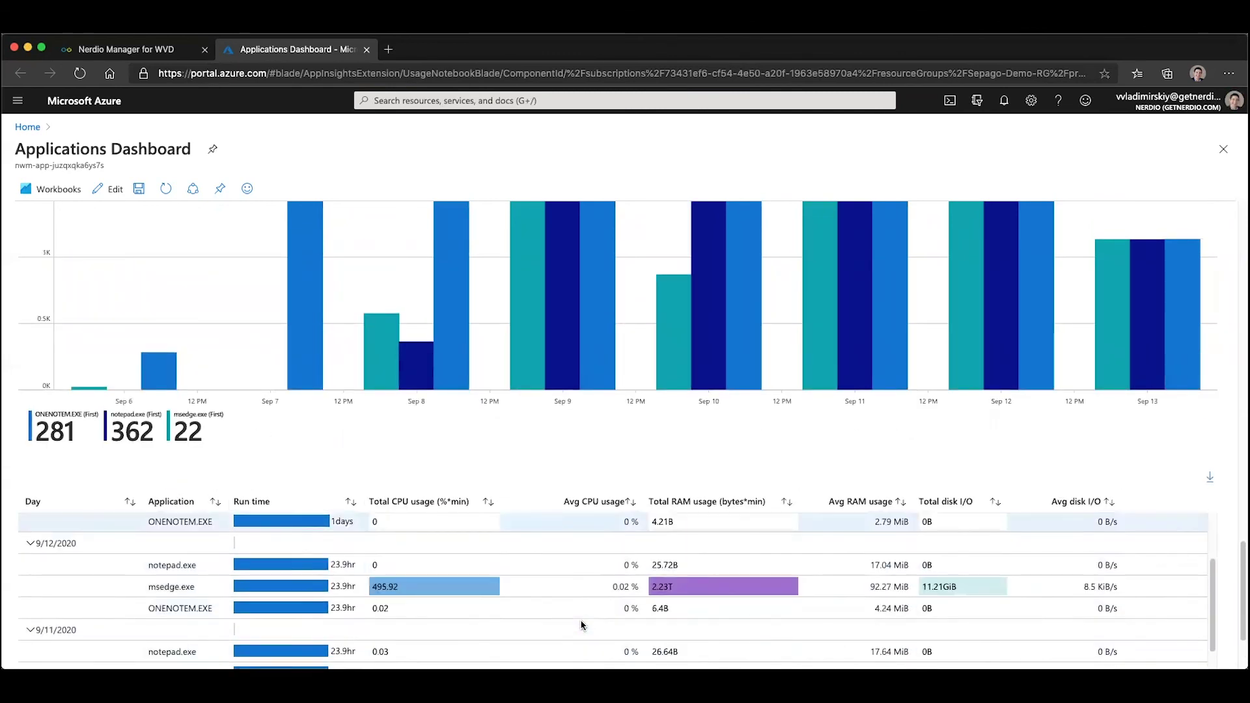
scroll(581, 622, "down", 3)
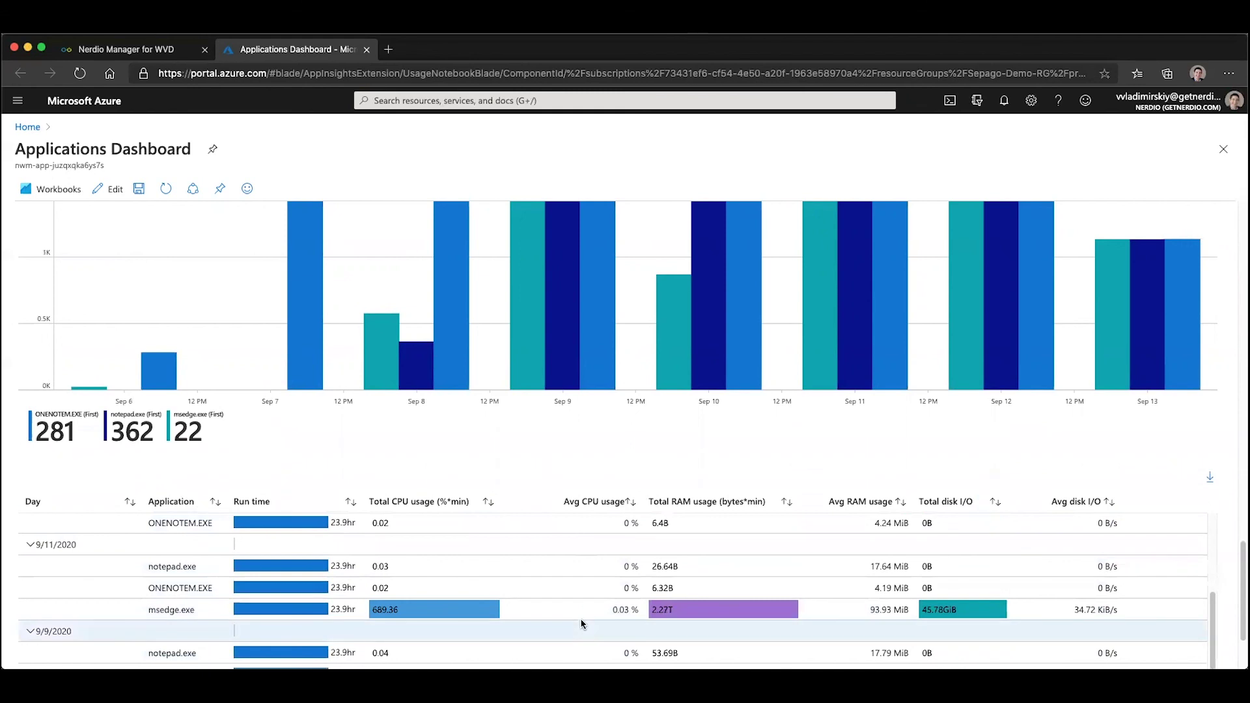